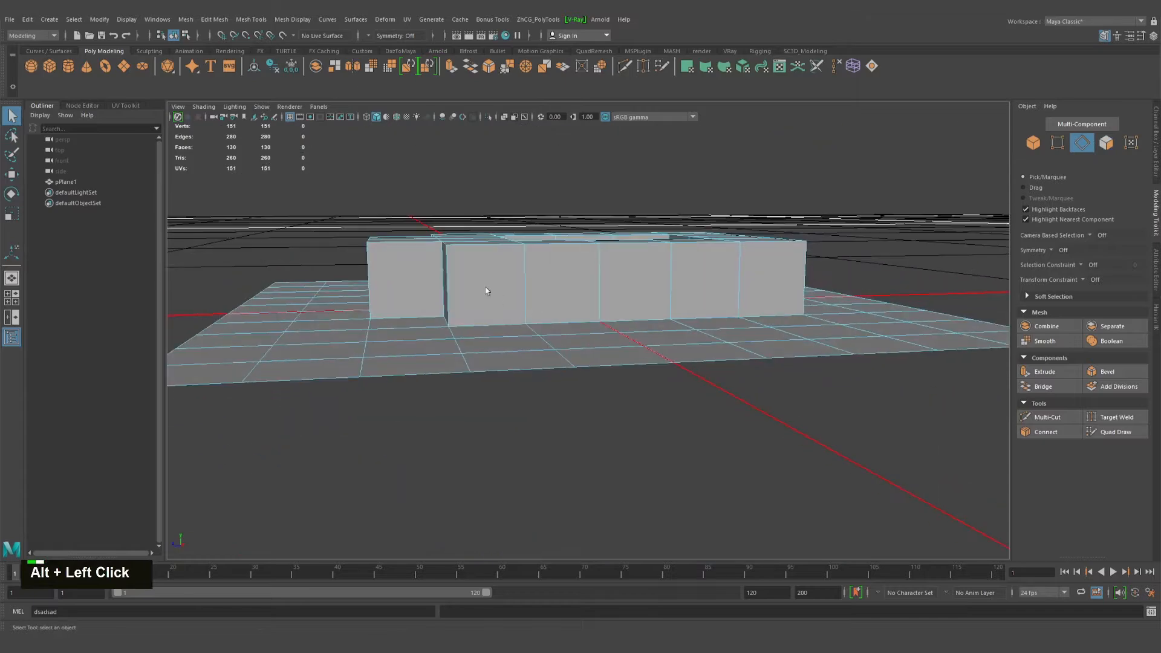
- Switch to face selection and try to isolate the raised block's side faces with marquee selections
right_drag(494, 274, 495, 310)
mouse_move(502, 296)
alt+mouse_down()
mouse_move(533, 282)
mouse_move(519, 282)
alt+mouse_up()
drag(859, 291, 859, 291)
alt+drag(859, 292, 677, 264)
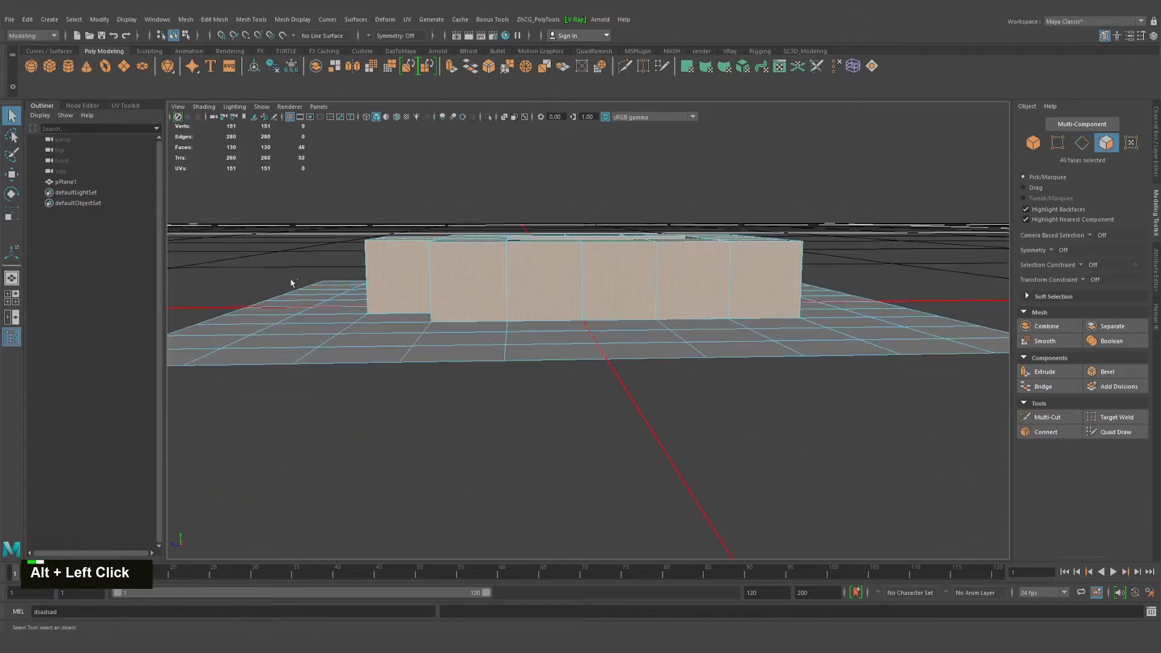
ctrl+drag(291, 283, 578, 298)
key(ctrl+z)
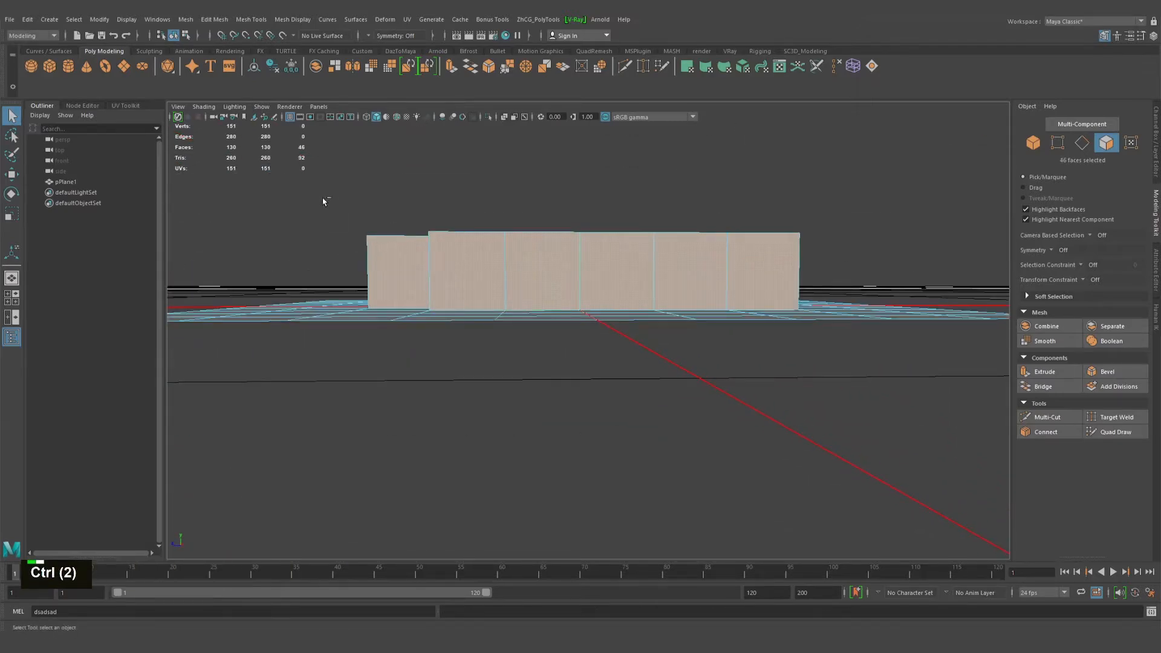
ctrl+drag(298, 187, 907, 272)
alt+drag(907, 272, 668, 343)
- Select the block's outer wall faces, convert them to perimeter edges and keep only the edges around the base
shift+click(667, 342)
shift+double_click(615, 332)
ctrl+right_drag(615, 332, 692, 272)
alt+drag(564, 303, 529, 300)
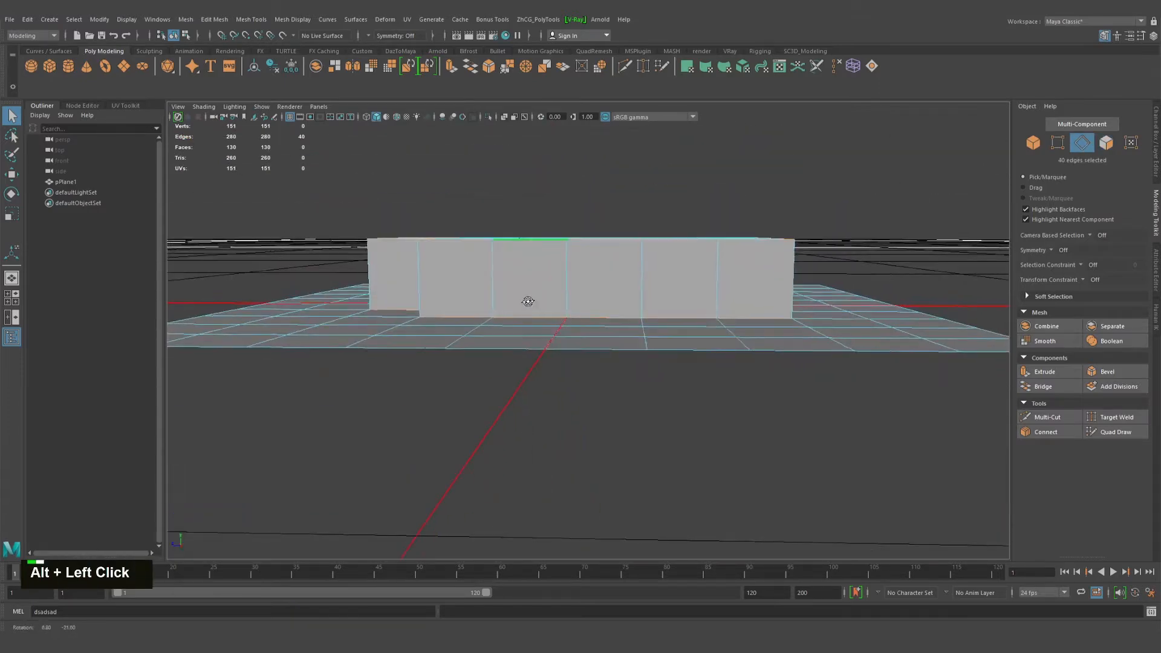
ctrl+drag(284, 206, 780, 337)
- Bevel the base edges with a fraction of 0.1 and 2 segments, and return to object selection
key(ctrl+b)
text(.1)
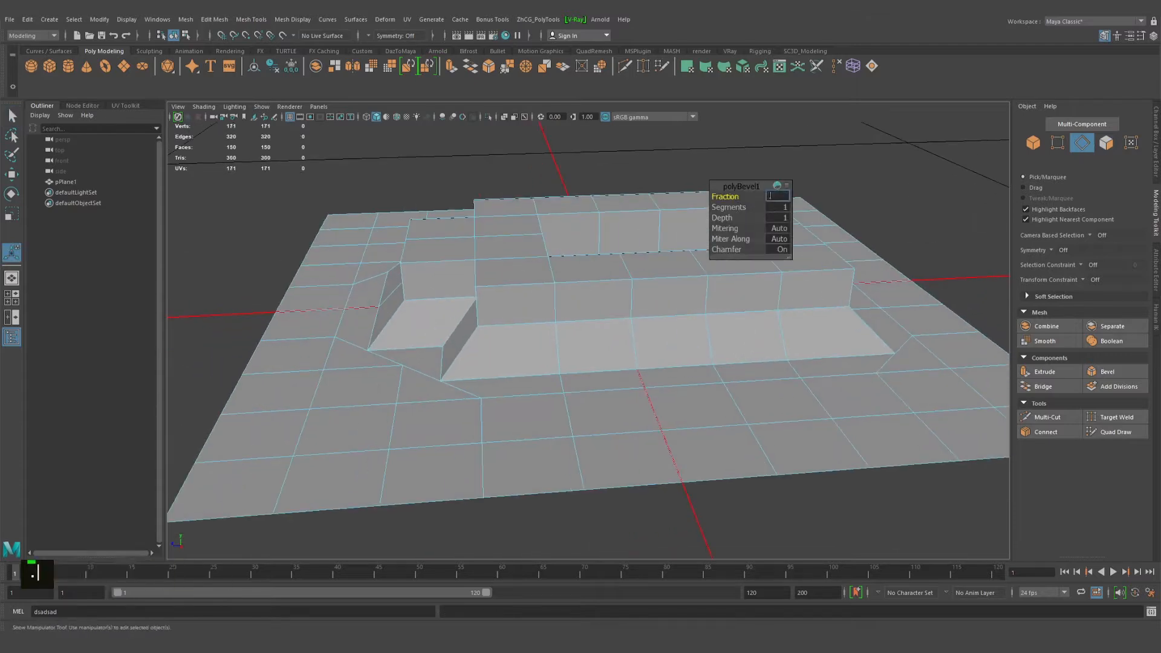
key(Tab)
text(2)
key(Return)
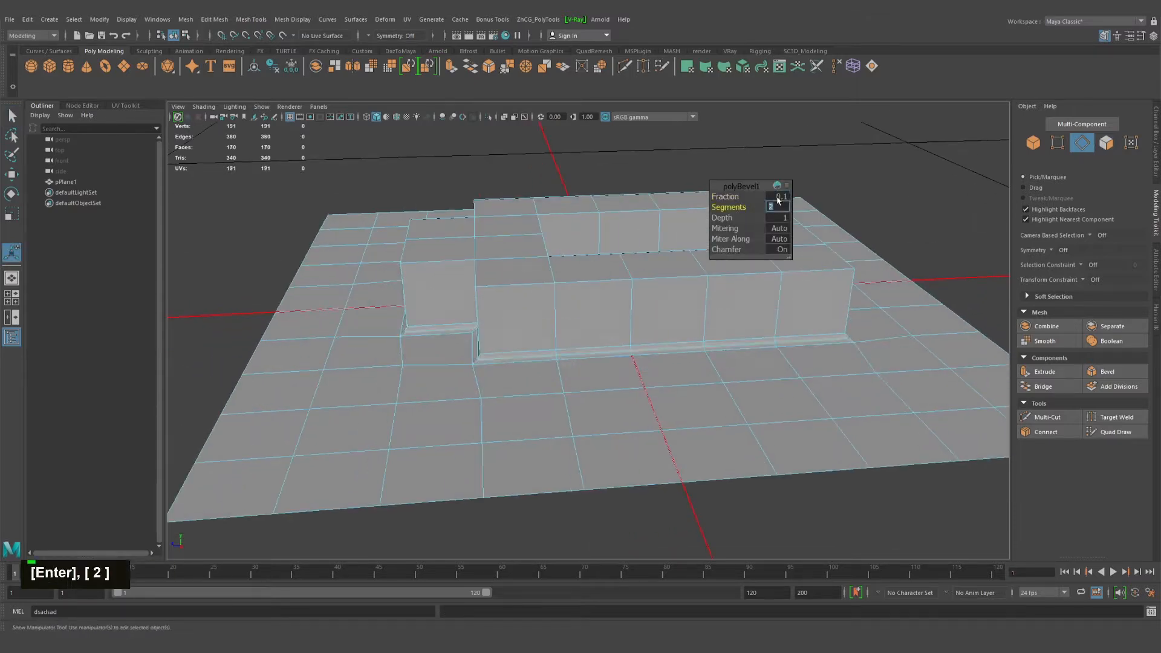
alt+drag(629, 316, 636, 268)
key(q)
right_drag(637, 267, 718, 252)
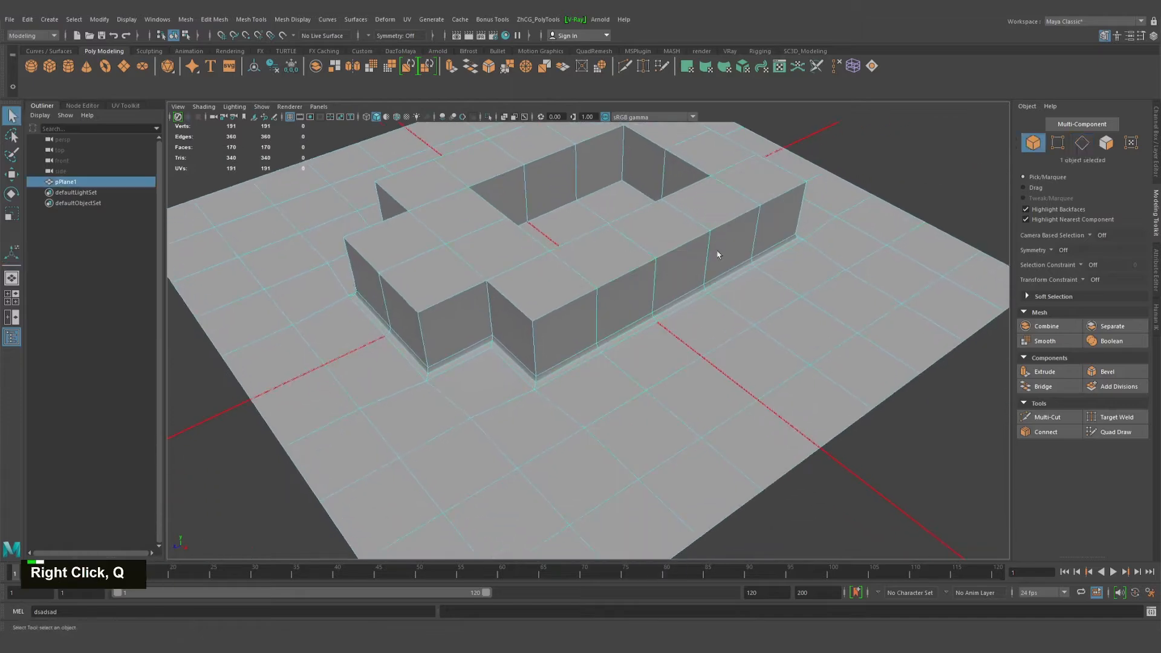
- Set the selection constraint to Angle with a value of 20
alt+drag(718, 252, 1008, 279)
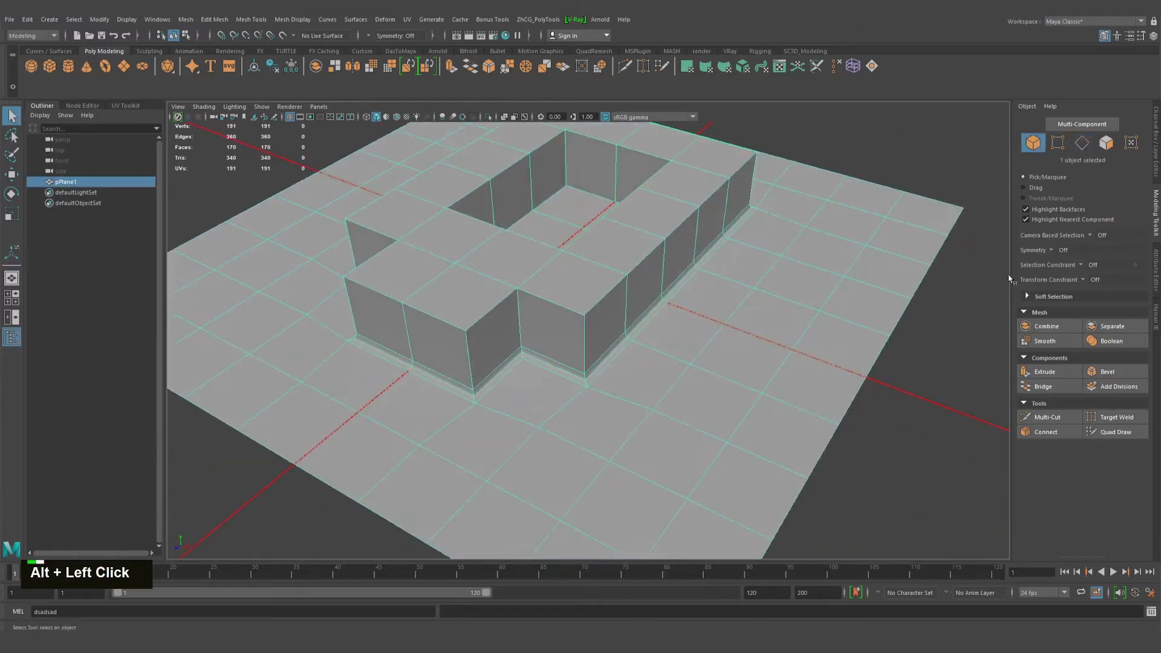
alt+drag(811, 358, 687, 315)
alt+middle_drag(686, 315, 761, 348)
click(1080, 266)
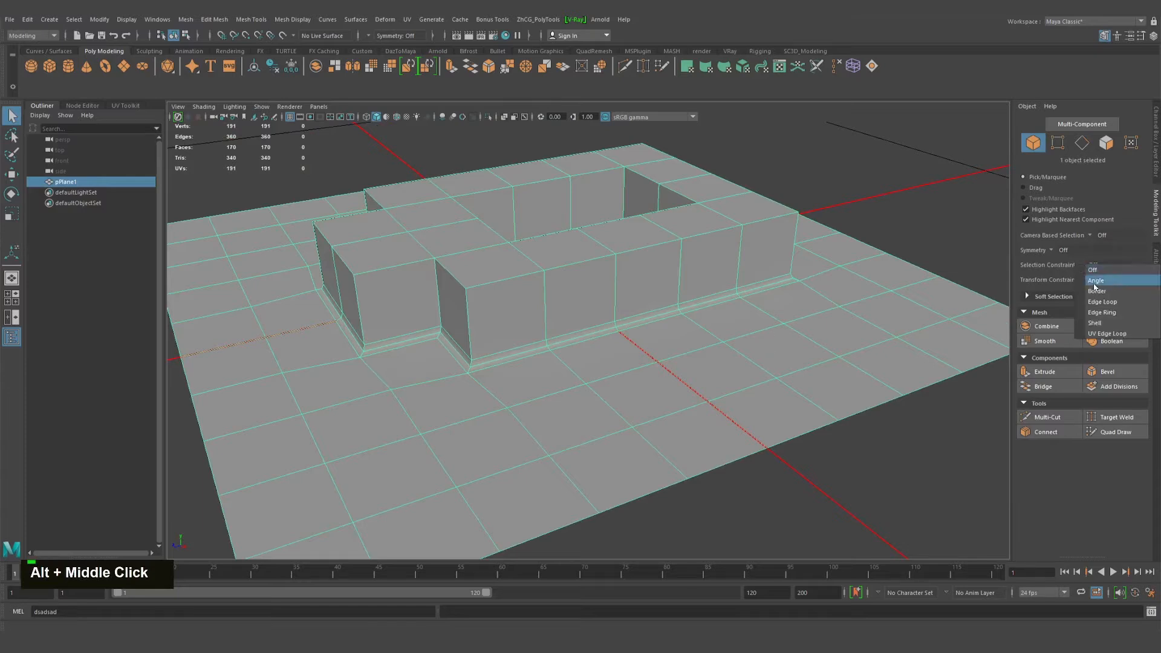
click(1101, 282)
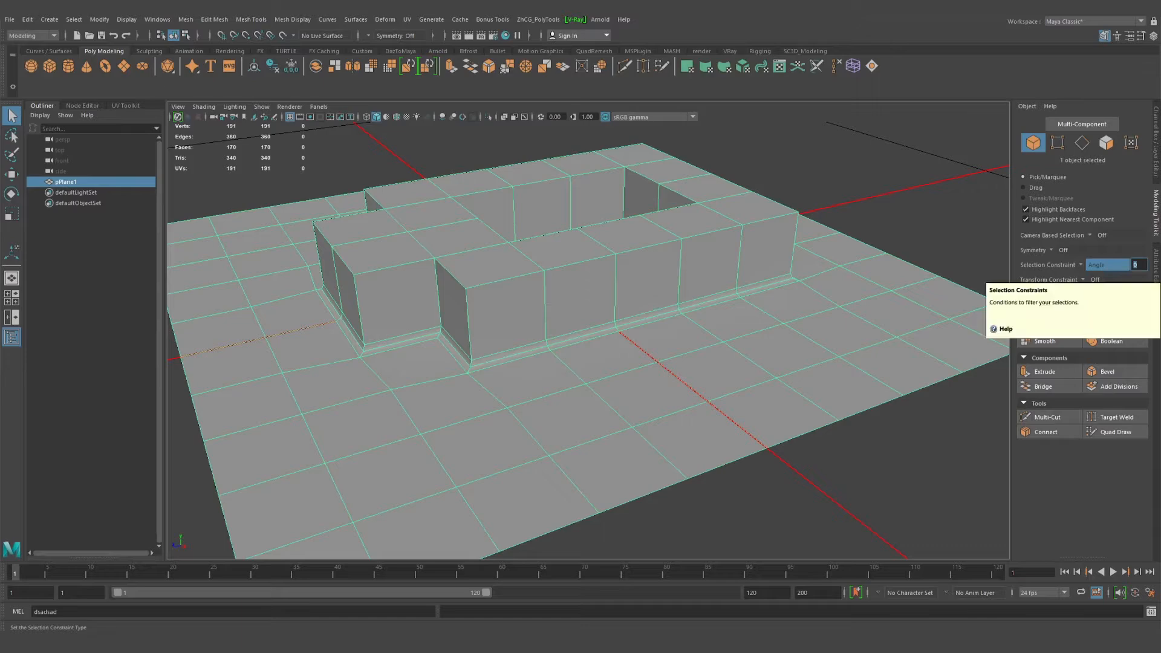
text(20)
key(Return)
- Switch to face selection and use the angle constraint to select all flat ground faces around the block
alt+drag(962, 254, 871, 290)
click(1106, 144)
alt+middle_drag(870, 290, 889, 259)
alt+drag(854, 270, 873, 284)
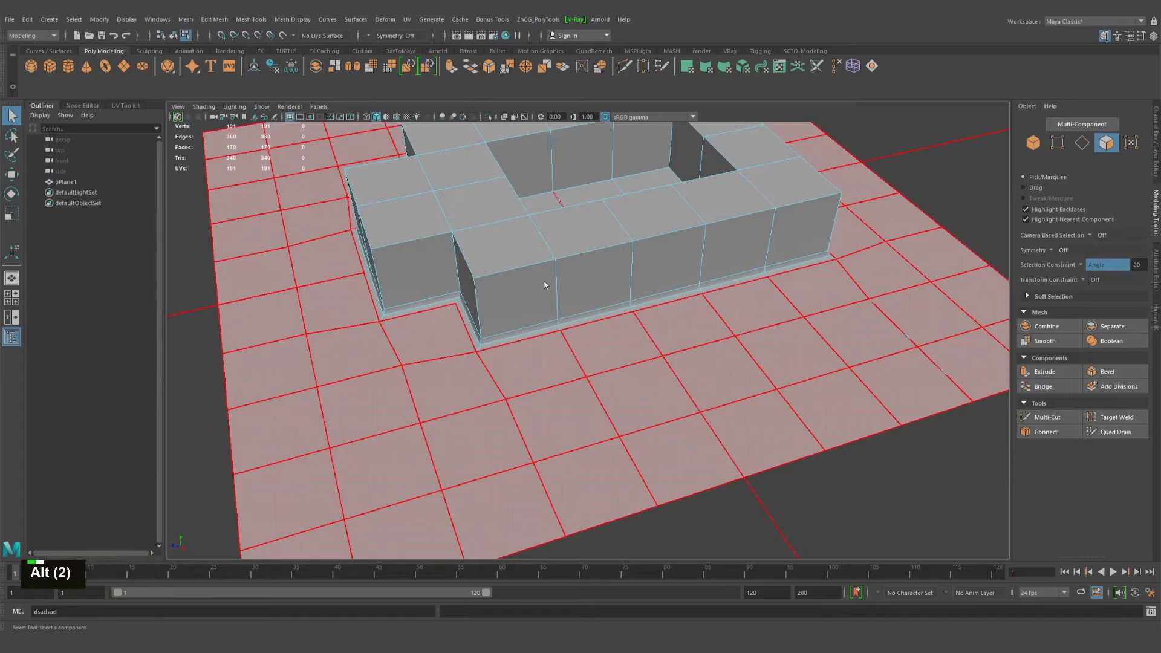
alt+drag(516, 229, 508, 245)
alt+middle_drag(508, 245, 503, 252)
alt+drag(707, 416, 525, 387)
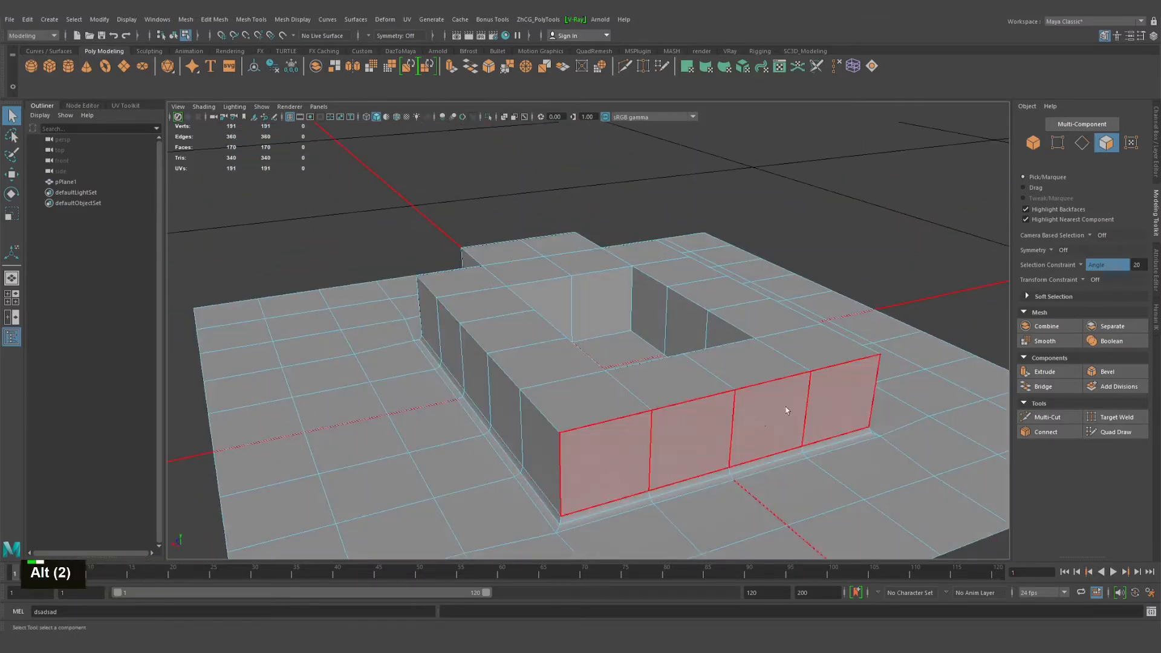
alt+drag(786, 407, 532, 396)
click(815, 470)
alt+right_drag(815, 470, 671, 389)
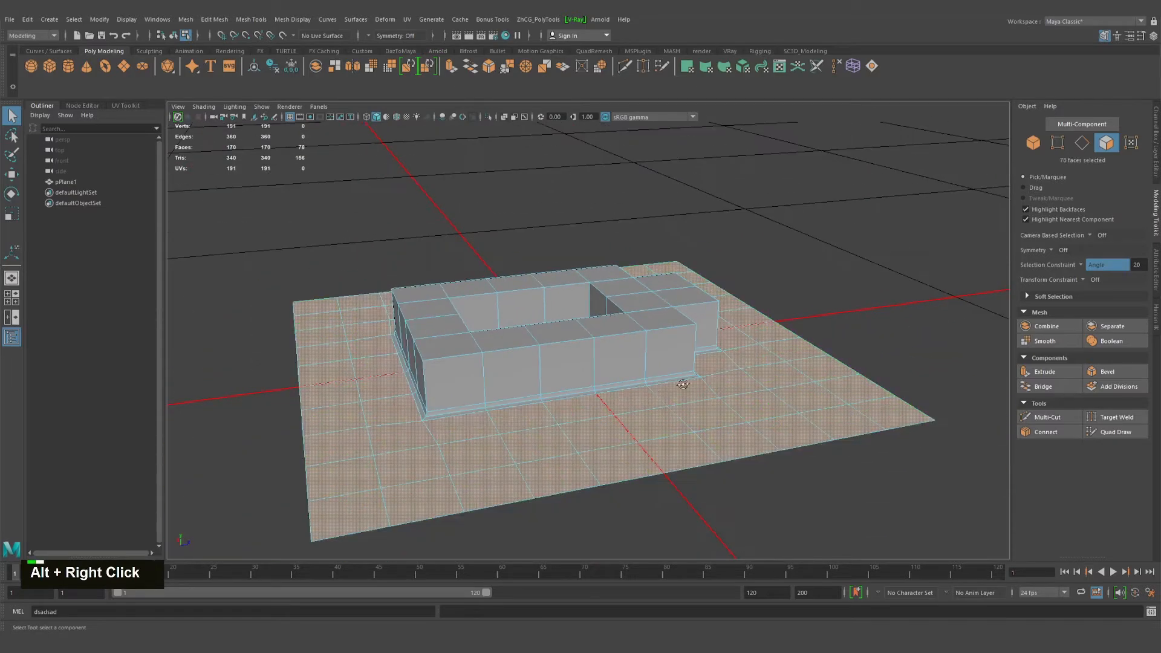
- Select all top faces of the raised block with the angle constraint
mouse_move(672, 389)
alt+mouse_down()
mouse_move(663, 435)
mouse_move(673, 410)
alt+mouse_up()
alt+right_drag(674, 410, 732, 347)
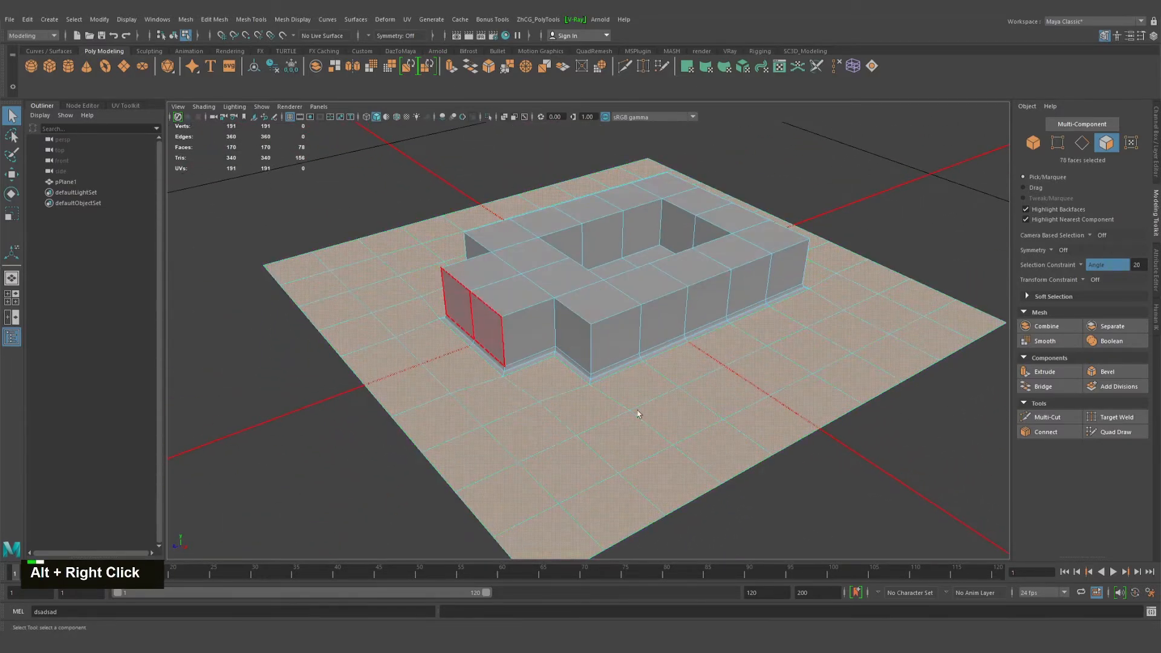
alt+drag(640, 411, 666, 402)
alt+right_drag(665, 401, 873, 396)
alt+drag(635, 460, 450, 395)
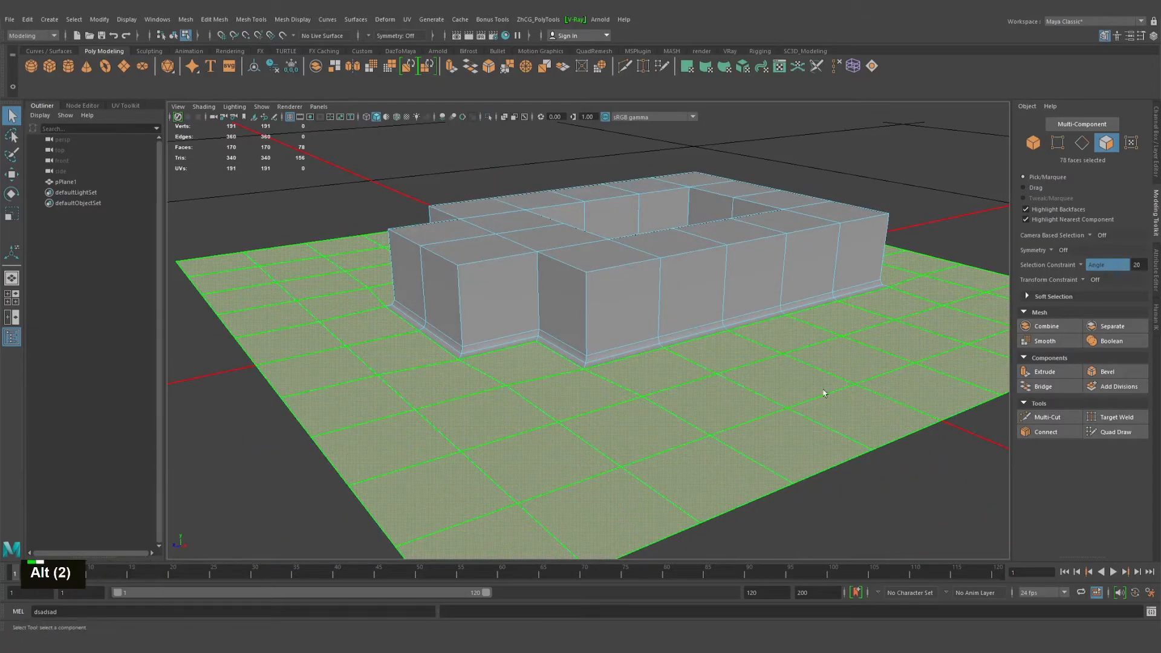
alt+drag(819, 394, 598, 409)
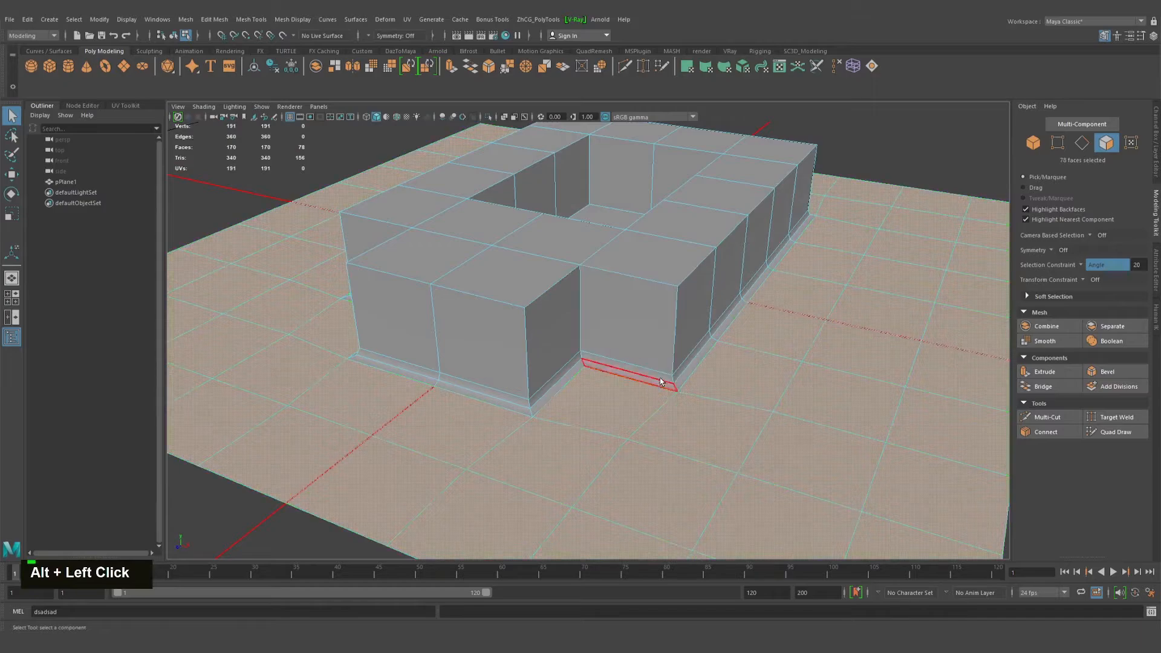
double_click(691, 249)
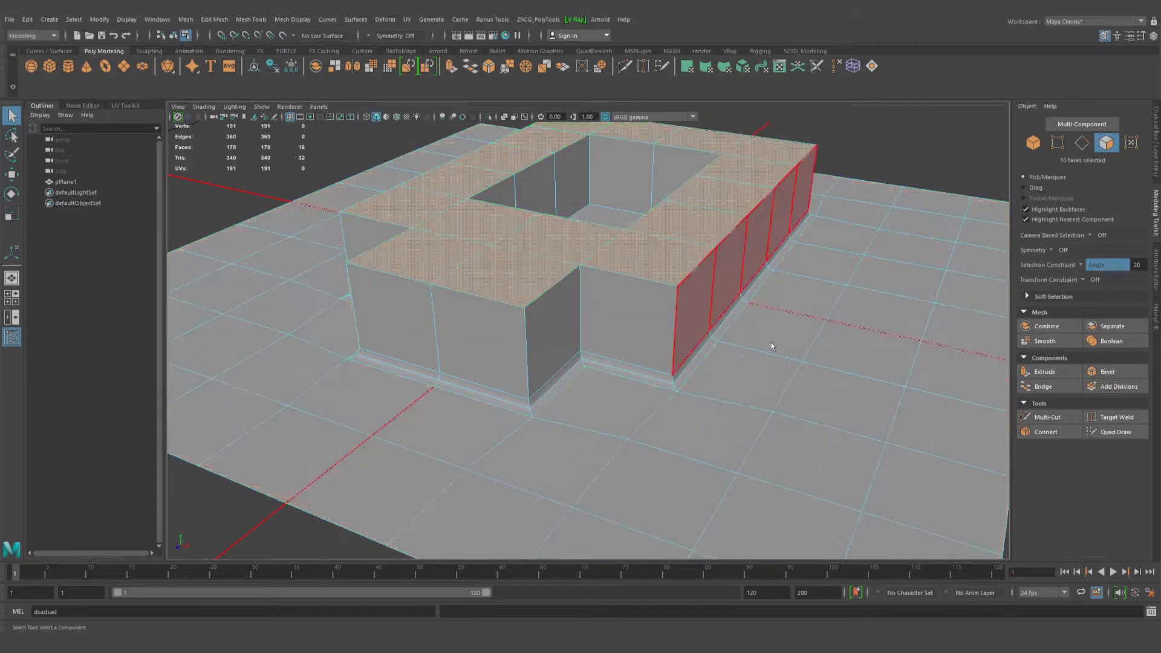
alt+right_drag(771, 345, 678, 351)
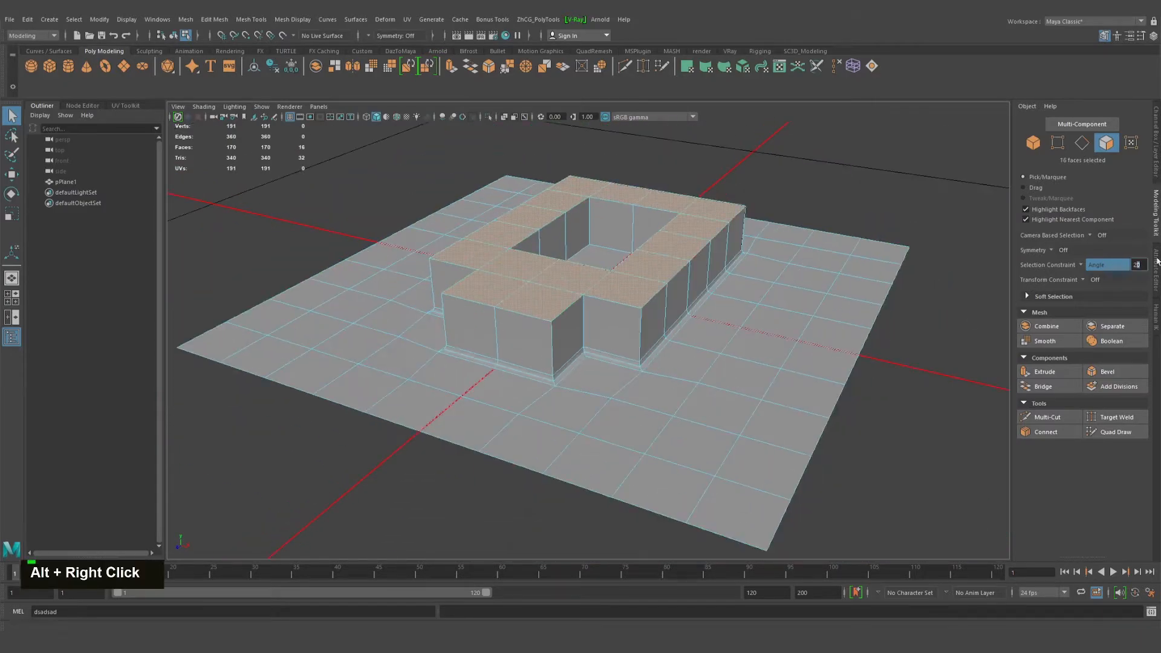
- Switch to vertex selection and select the flat ground's vertices with the angle constraint
click(1080, 143)
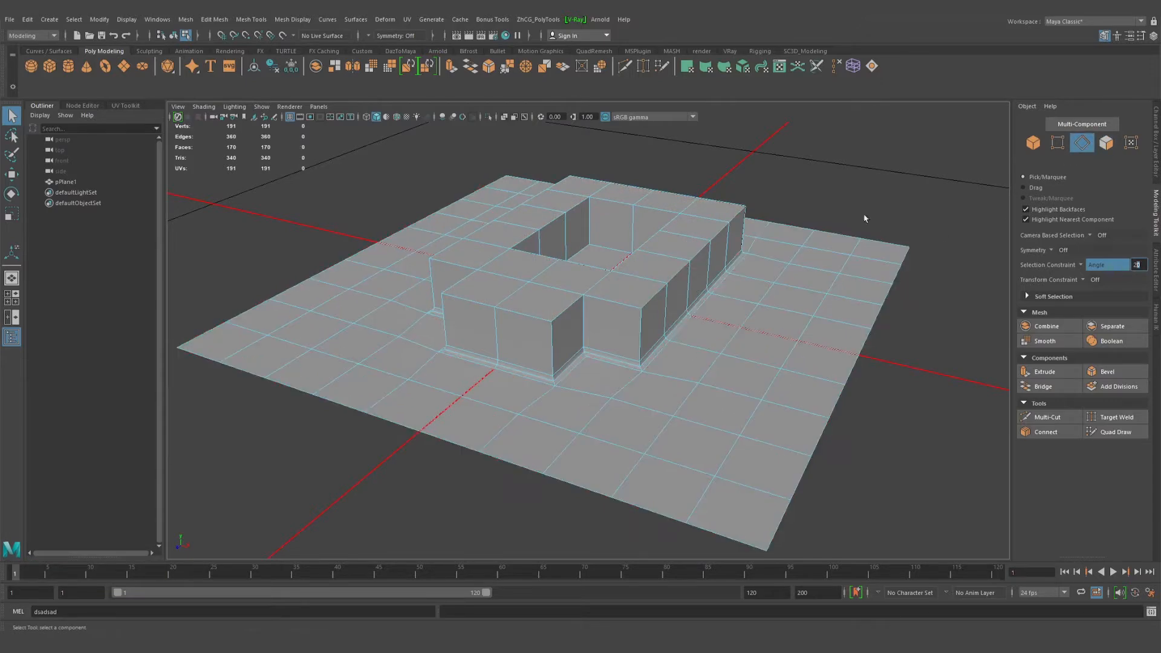
key(F9)
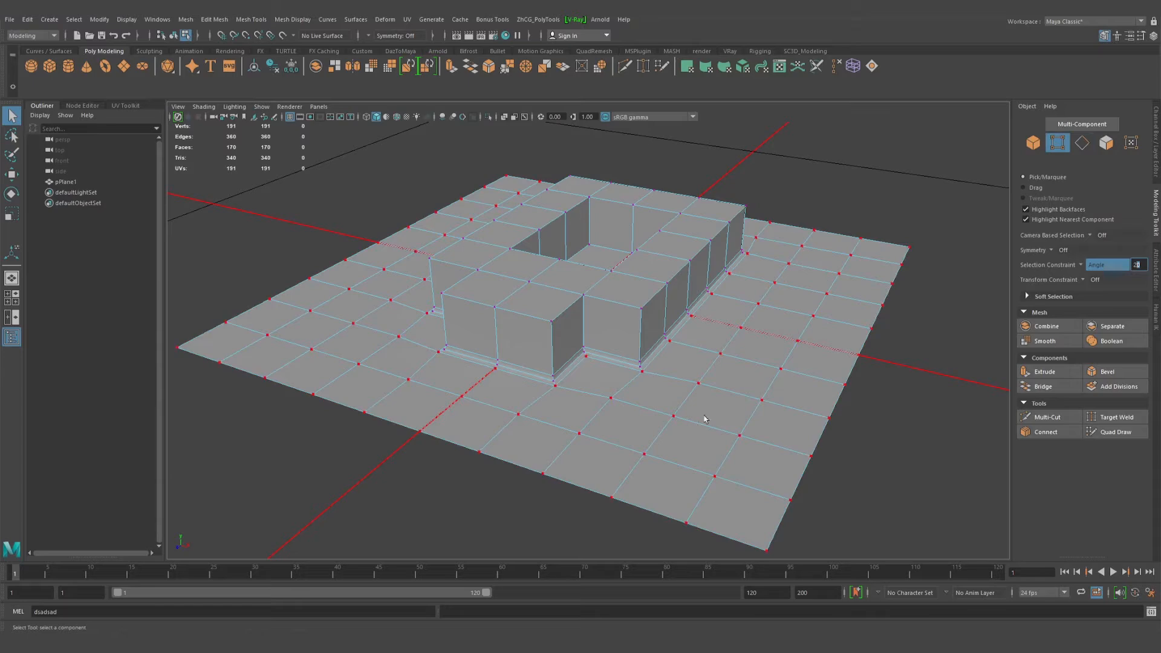
alt+drag(832, 527, 789, 449)
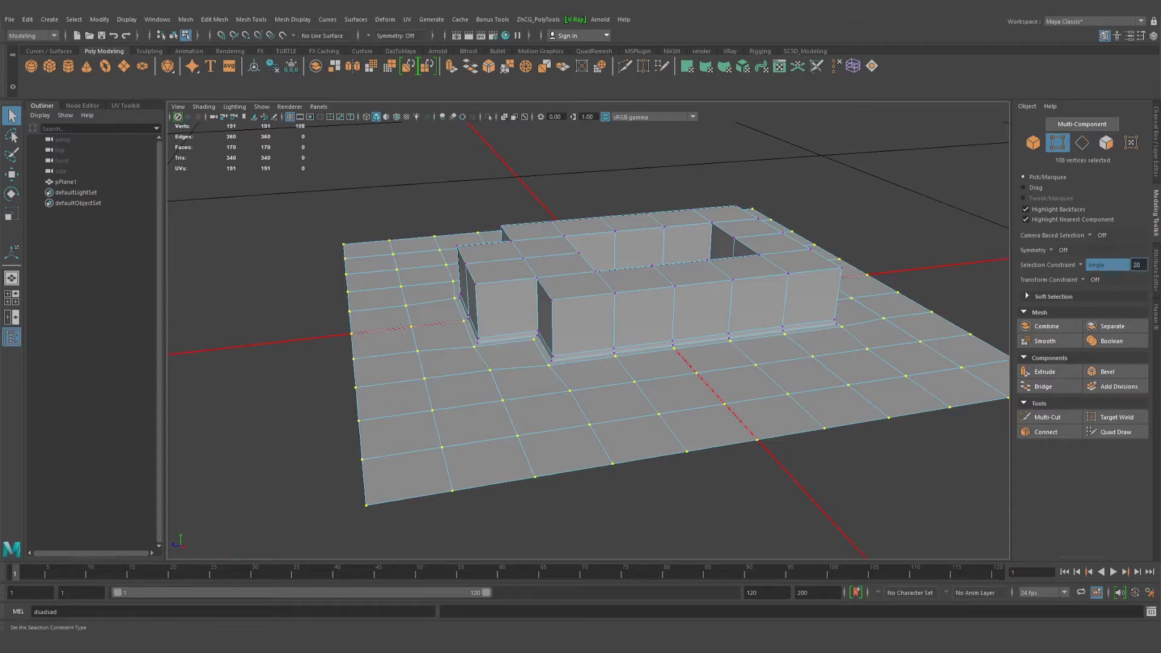
- Set the constraint angle to 0 and change the selection constraint to Border
double_click(1148, 266)
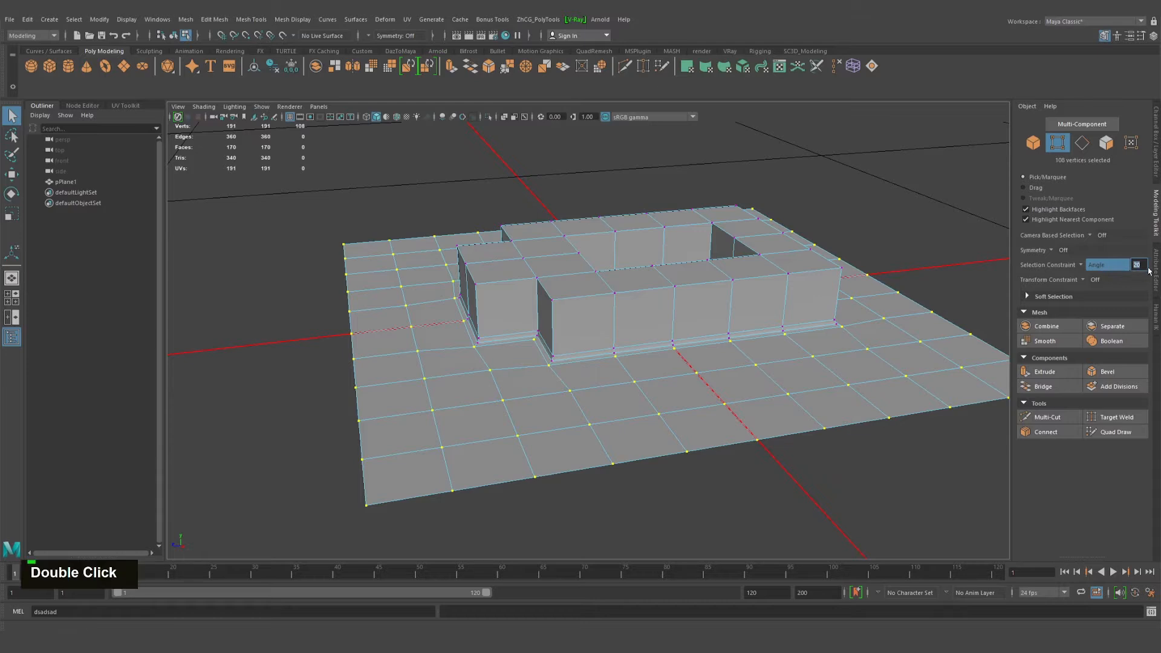
text(0)
key(Return)
click(1078, 266)
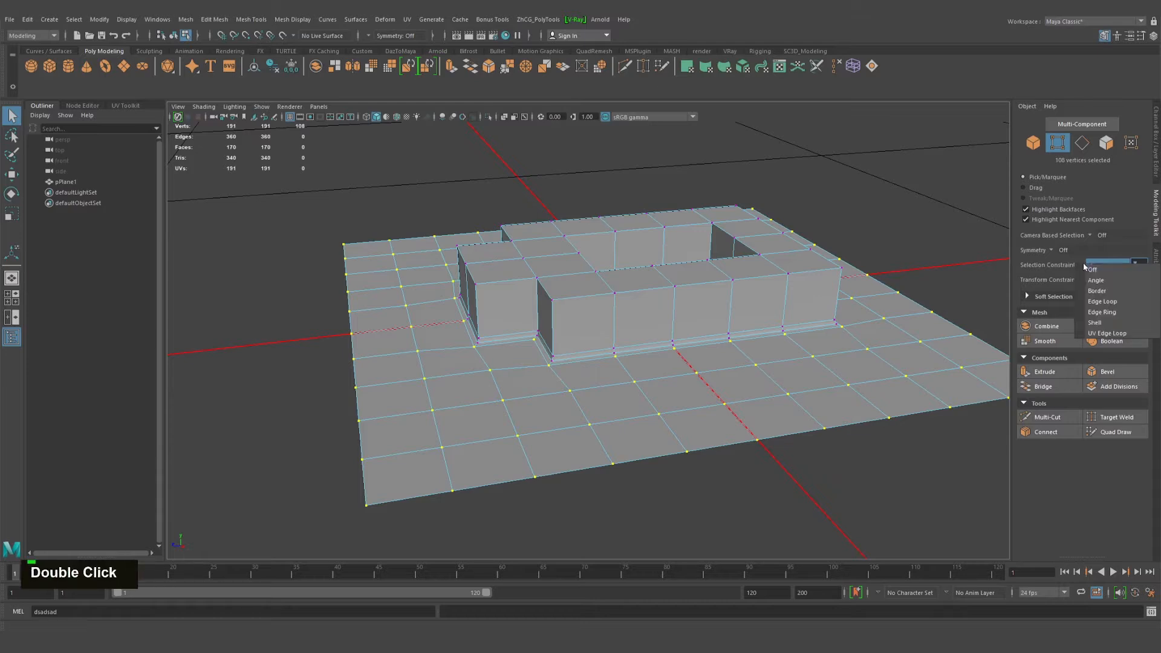
click(1098, 291)
- Switch to face selection and select the ring of faces along the plane's outer border
alt+middle_drag(632, 311, 839, 268)
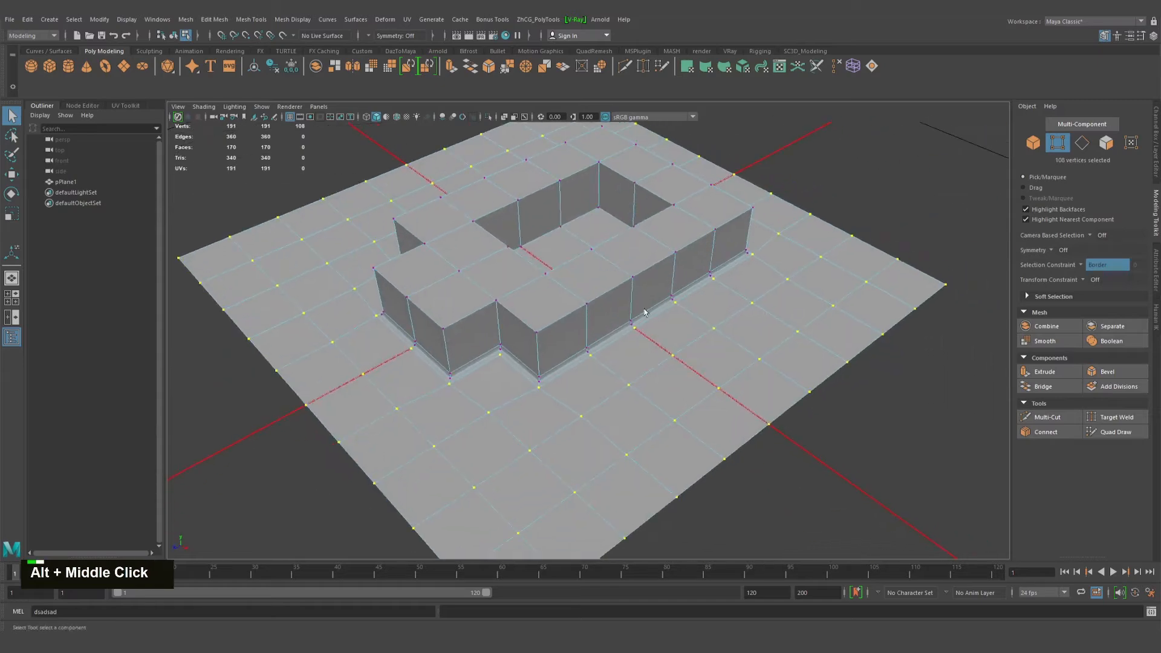
alt+drag(760, 303, 743, 277)
click(1106, 143)
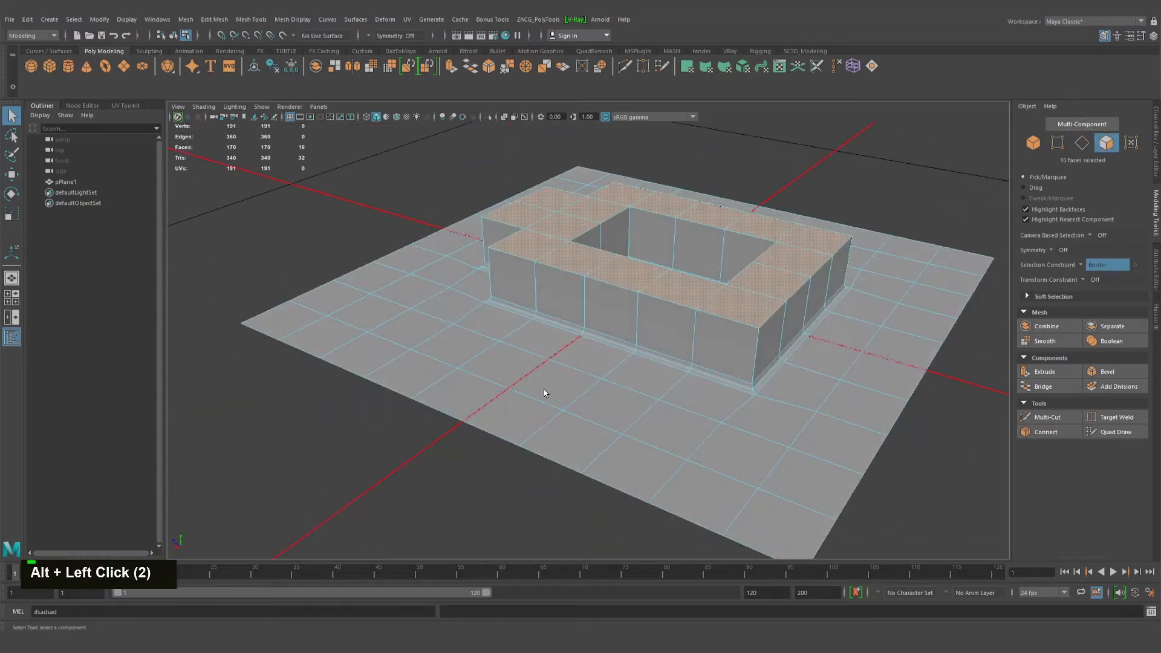
click(525, 344)
alt+drag(525, 343, 729, 394)
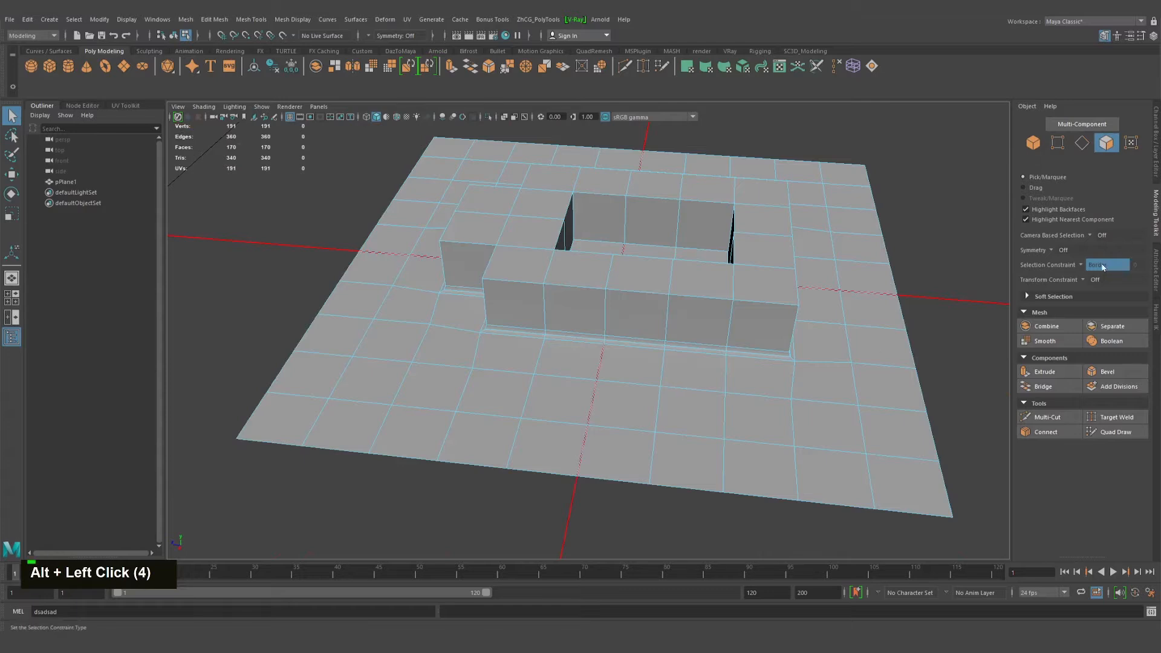
alt+middle_drag(891, 342, 901, 254)
click(744, 363)
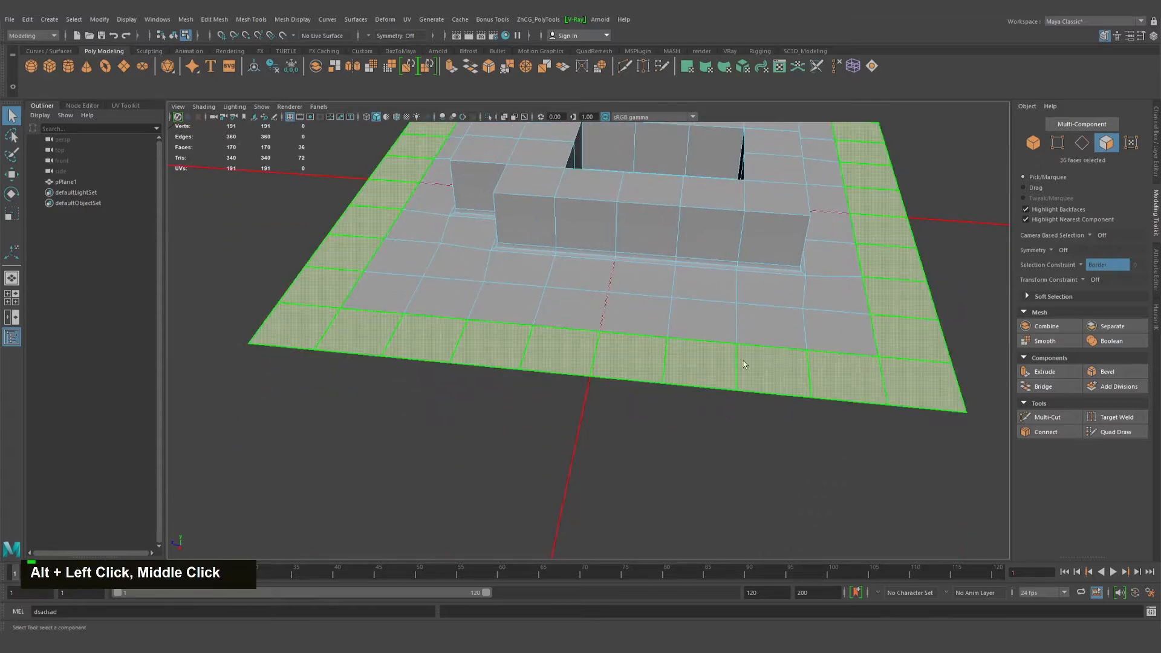
- Clear the border face selection and switch to edge selection to examine the plane's border edges
click(357, 306)
click(307, 314)
click(416, 271)
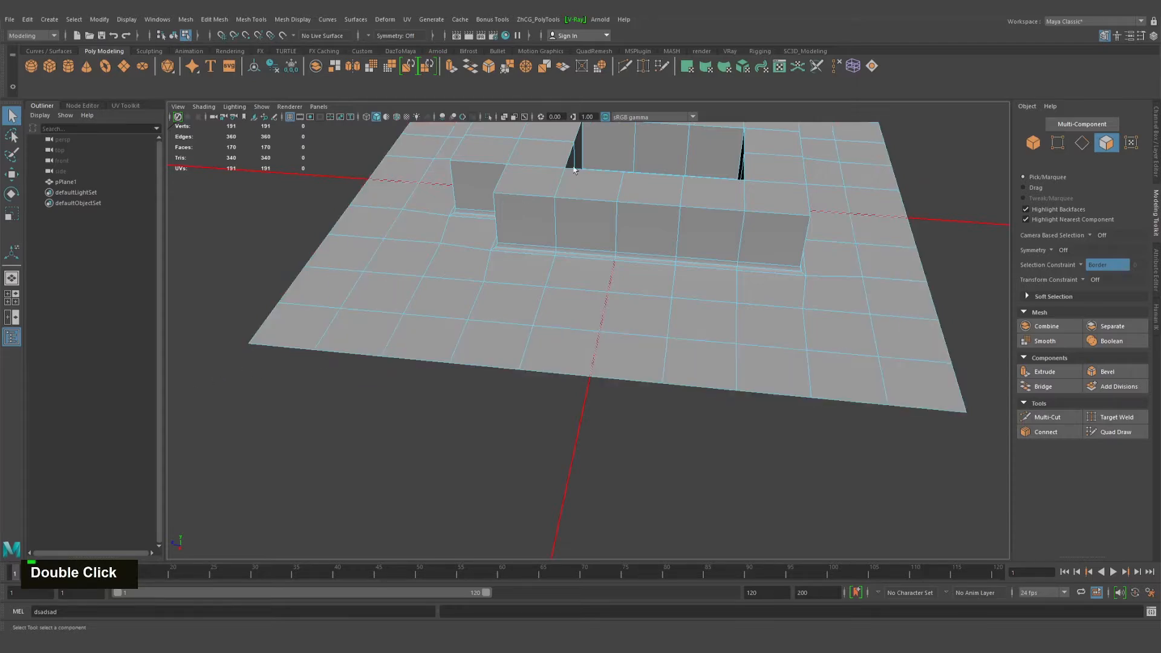
alt+middle_drag(574, 170, 594, 254)
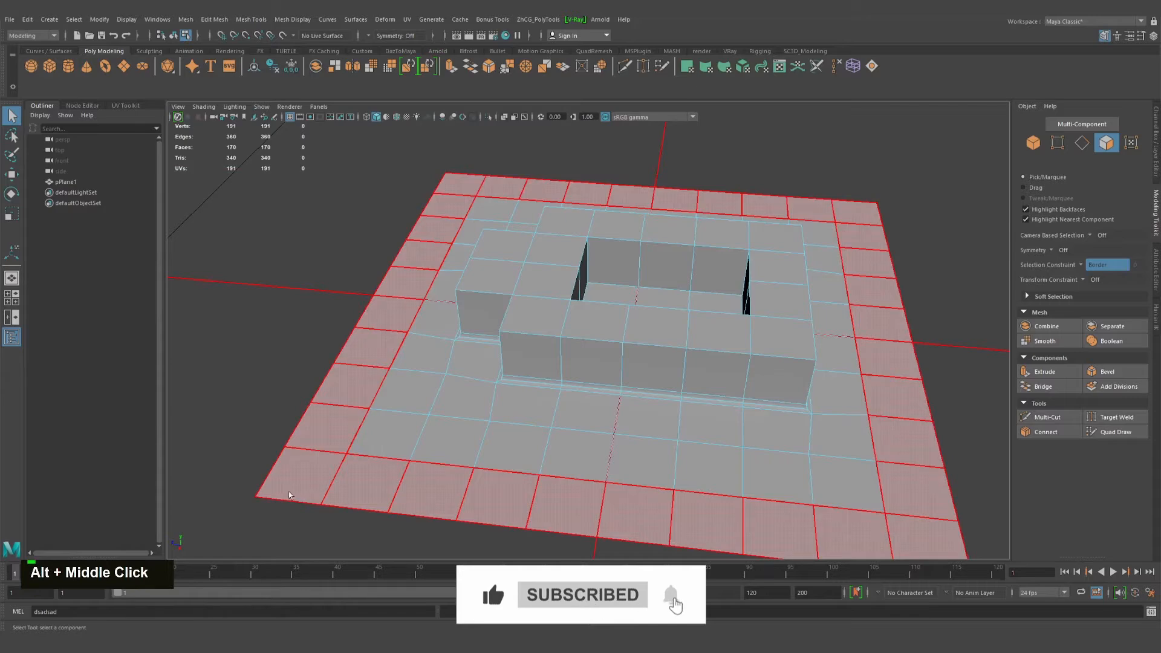
key(F10)
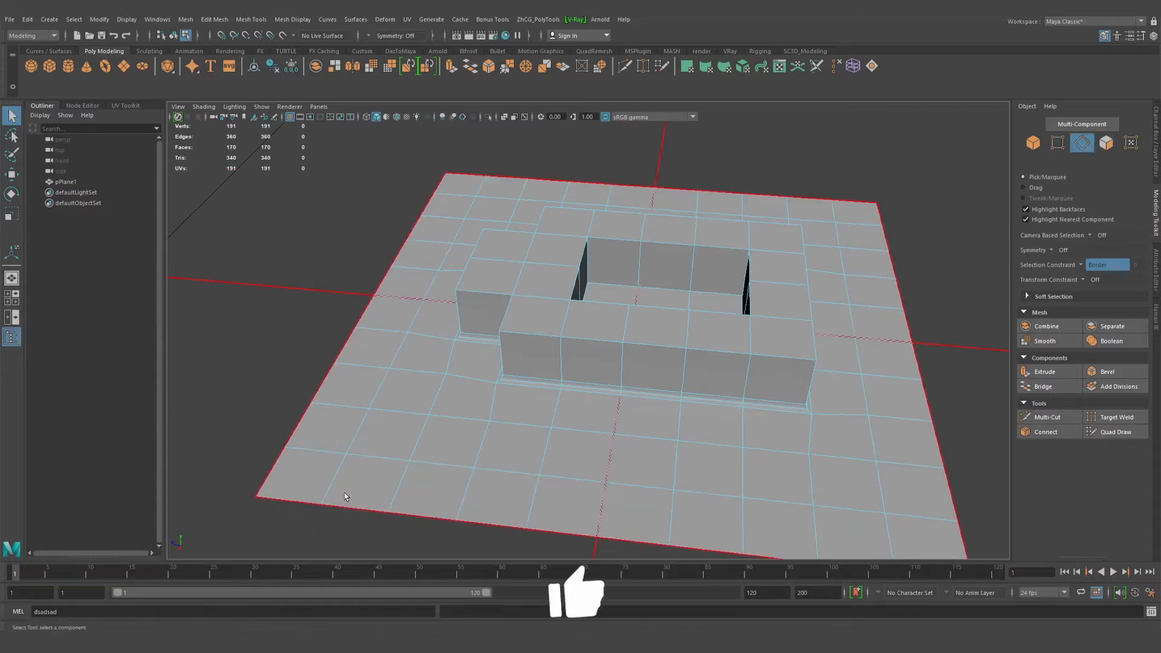
alt+drag(479, 436, 378, 418)
- Switch to vertex selection and select the vertices along the plane's outer border
click(1058, 144)
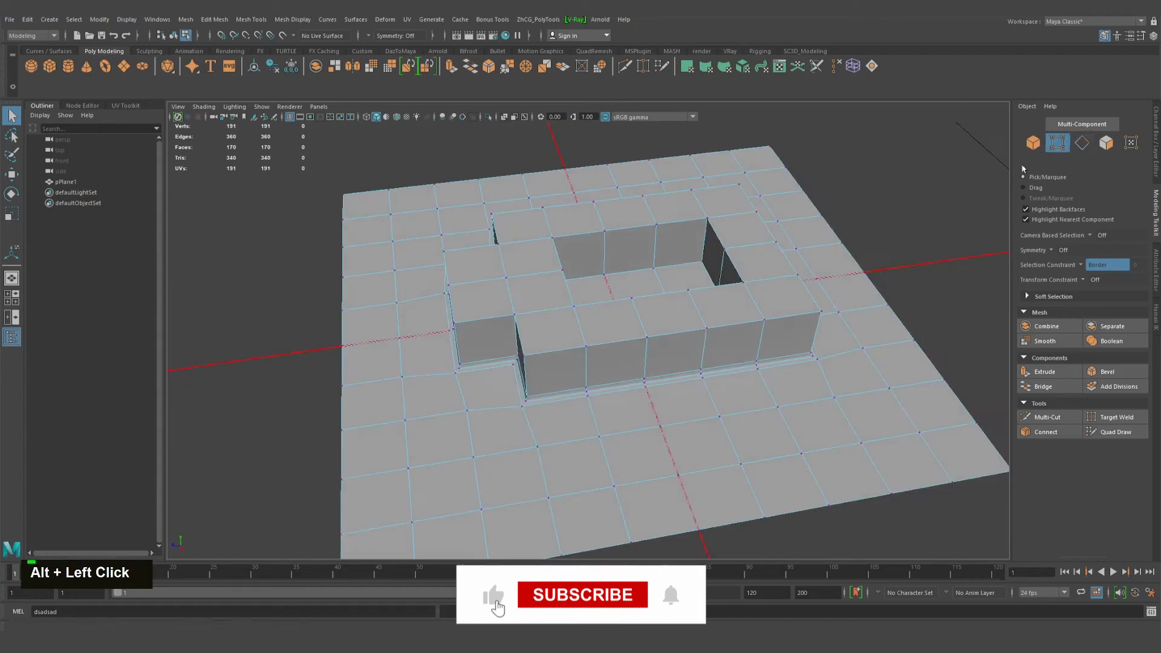
alt+drag(747, 422, 635, 415)
alt+middle_drag(635, 415, 607, 390)
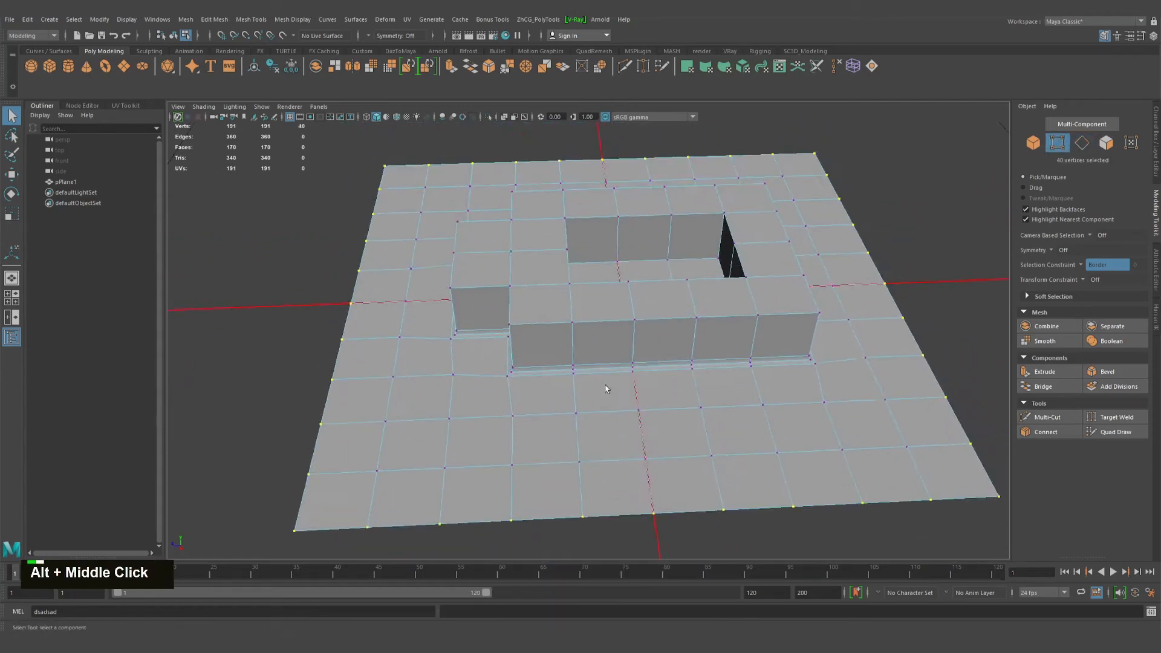
alt+drag(608, 390, 661, 312)
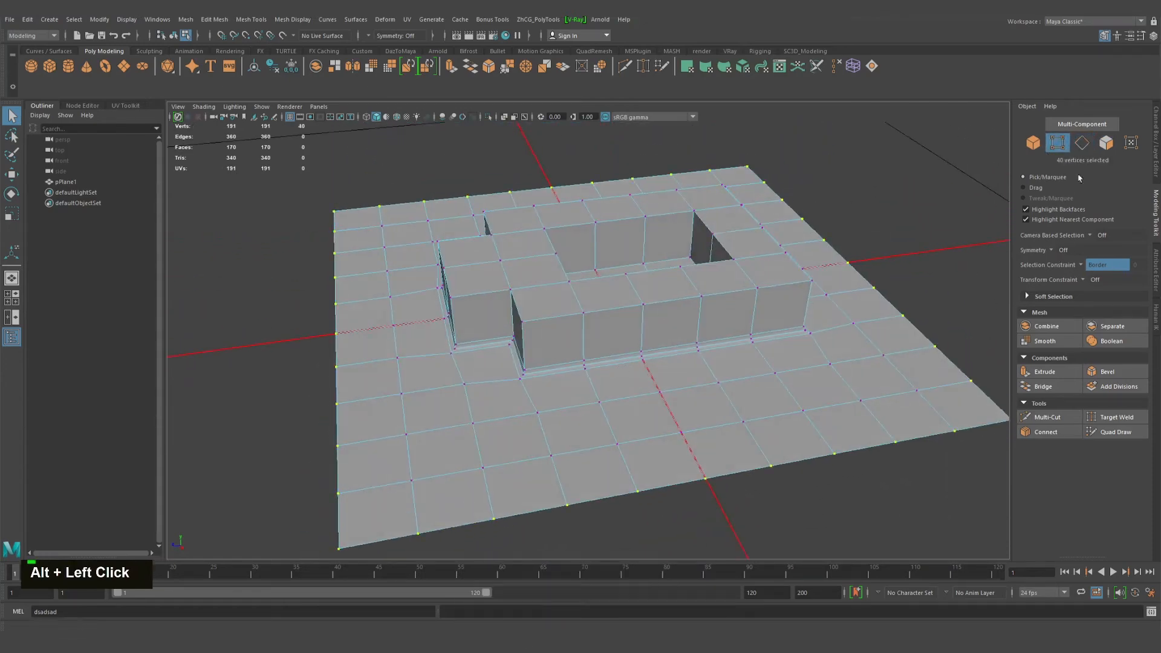
- Turn the Border constraint off and set the selection constraint to Edge Loop
click(1087, 265)
click(1092, 269)
click(1082, 267)
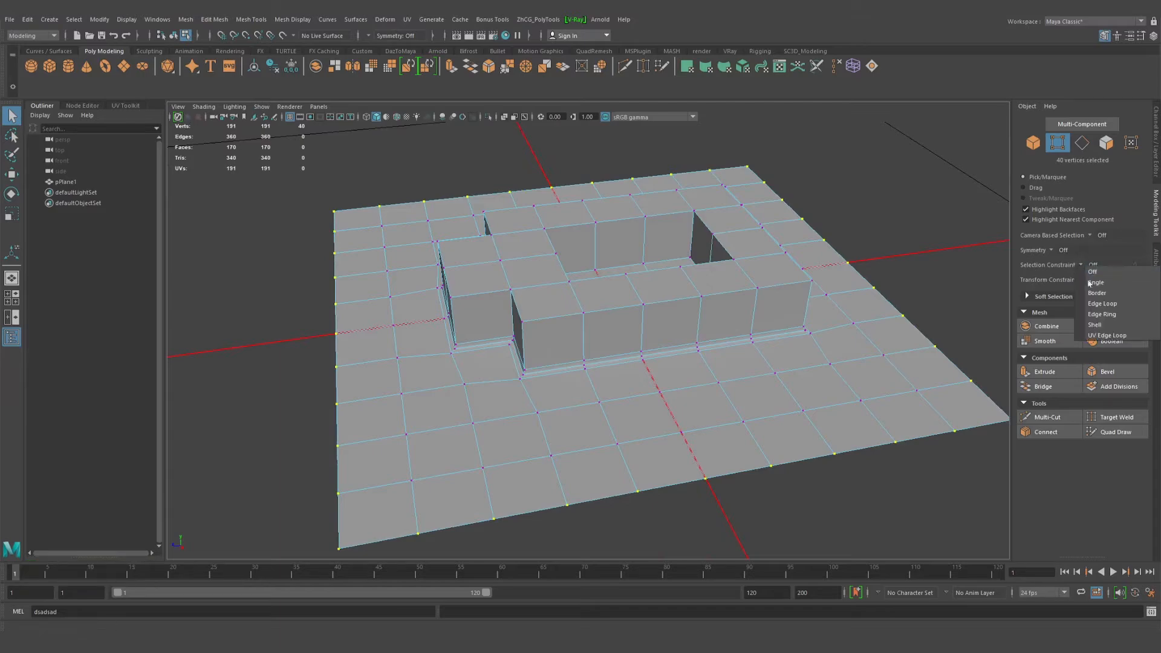
click(1143, 306)
- Activate the Move tool, switch to edge selection and pick the edge loop around the block's base
alt+drag(884, 342, 756, 317)
key(F8)
key(w)
scroll(713, 287, up, 4)
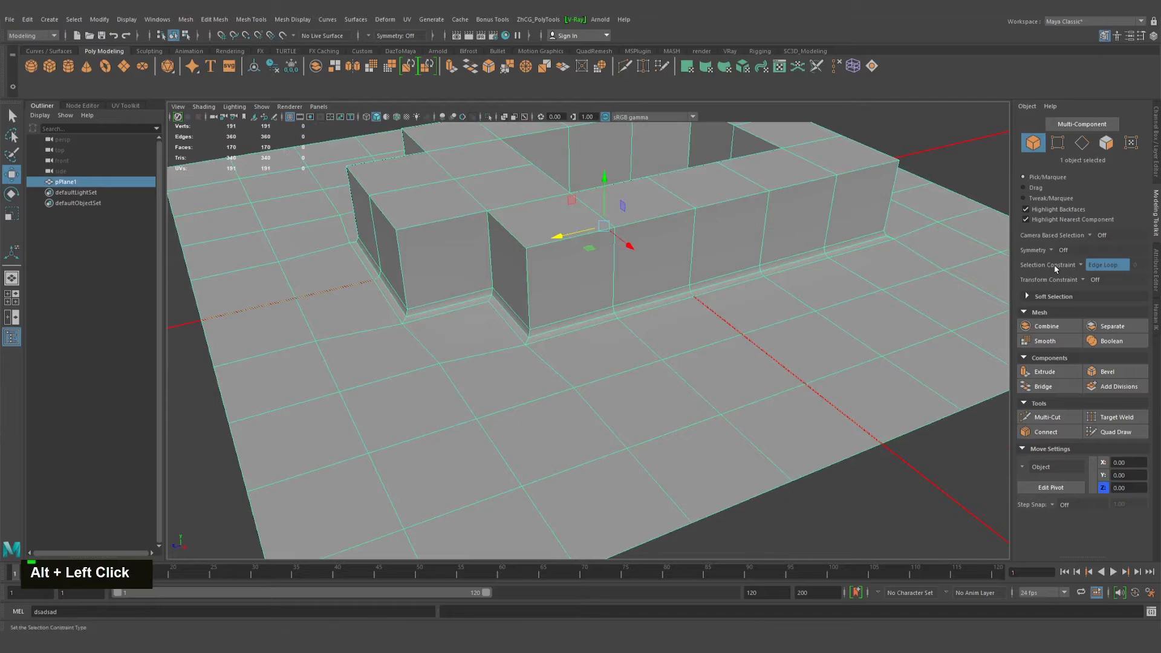
click(1082, 143)
click(677, 301)
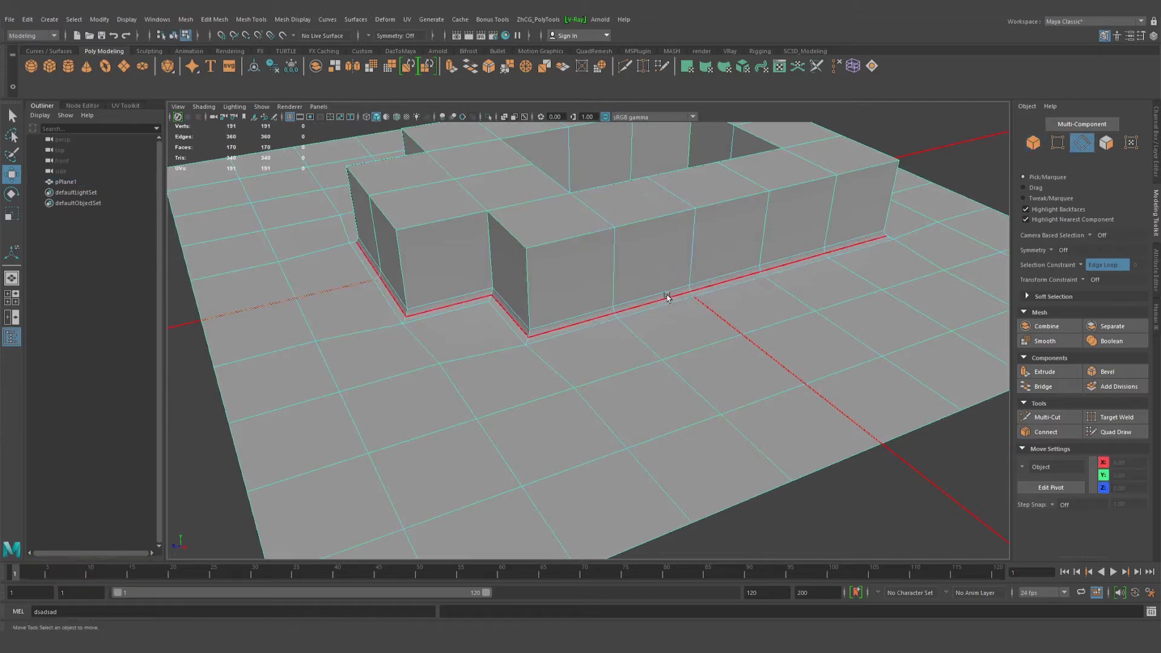
- Select the edge loop around the block's base and add the neighbouring bevel loops to the selection
click(669, 296)
alt+drag(513, 339, 668, 351)
alt+middle_drag(668, 351, 665, 374)
mouse_move(666, 374)
alt+mouse_down()
mouse_move(669, 355)
mouse_move(683, 360)
alt+mouse_up()
alt+middle_drag(684, 360, 430, 329)
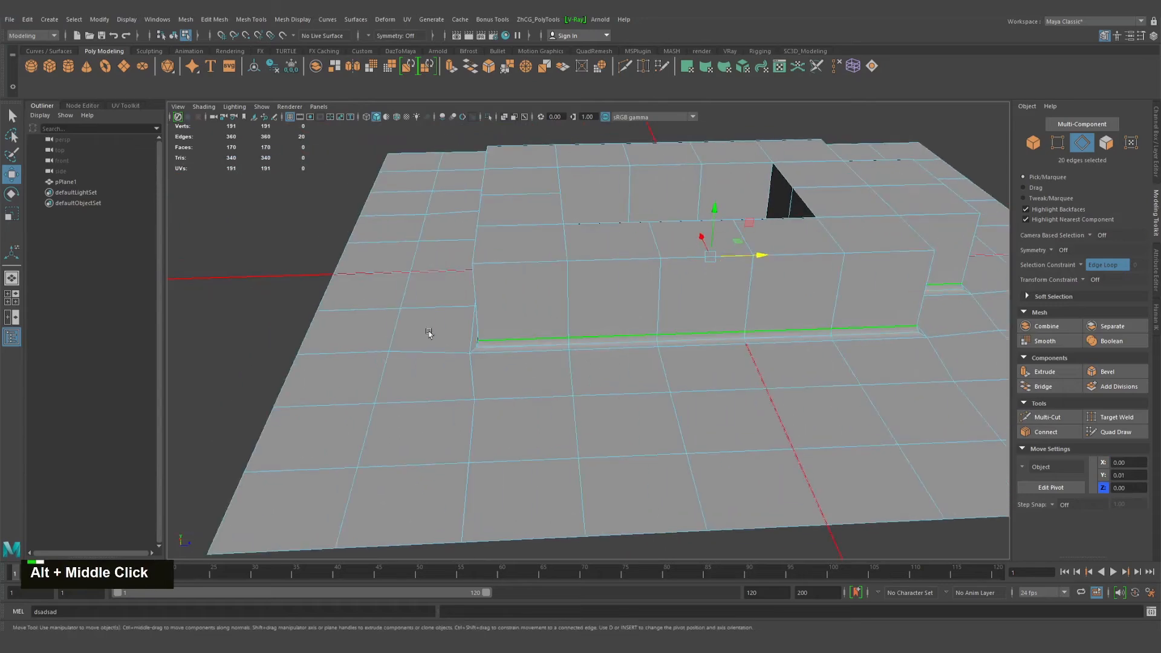
alt+drag(430, 329, 707, 332)
shift+click(618, 315)
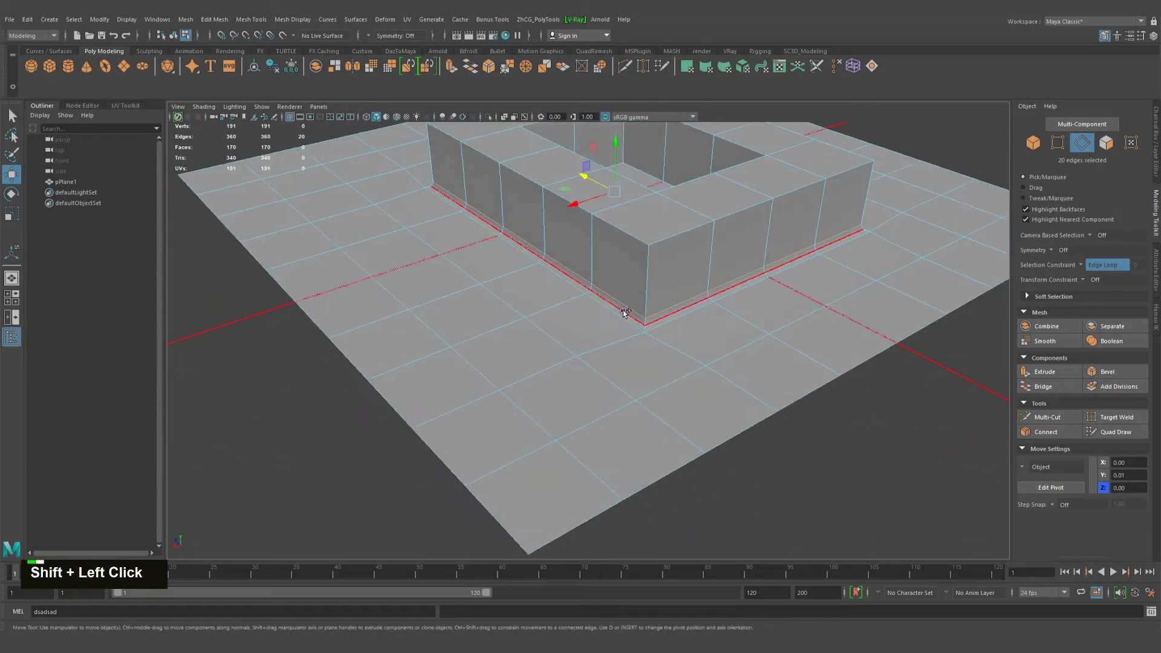
alt+right_drag(617, 311, 593, 338)
alt+middle_drag(592, 339, 797, 327)
alt+drag(796, 327, 701, 346)
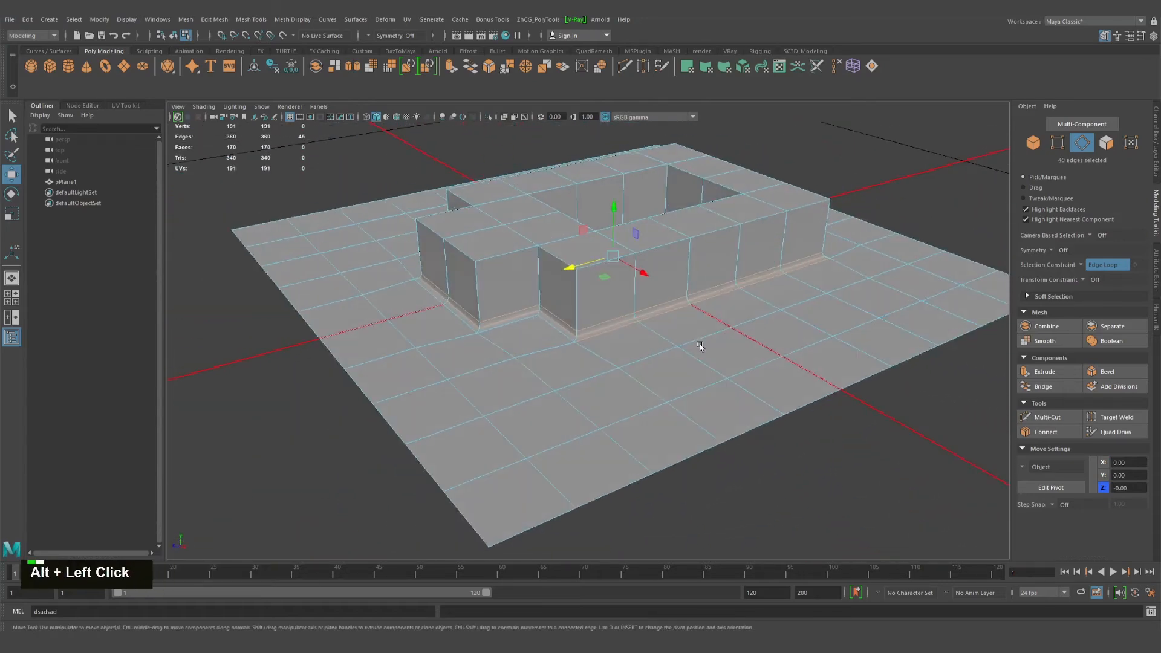
alt+middle_drag(696, 329, 692, 334)
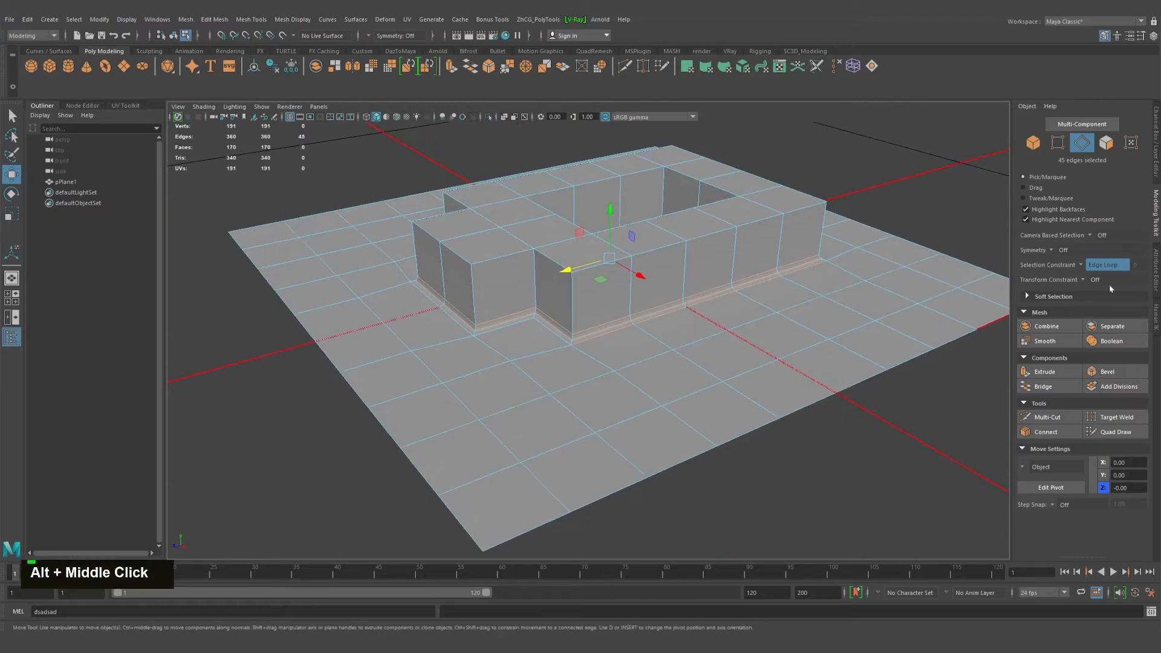
- Set the selection constraint to Edge Ring and select the ring of short edges across the base bevel
click(1082, 266)
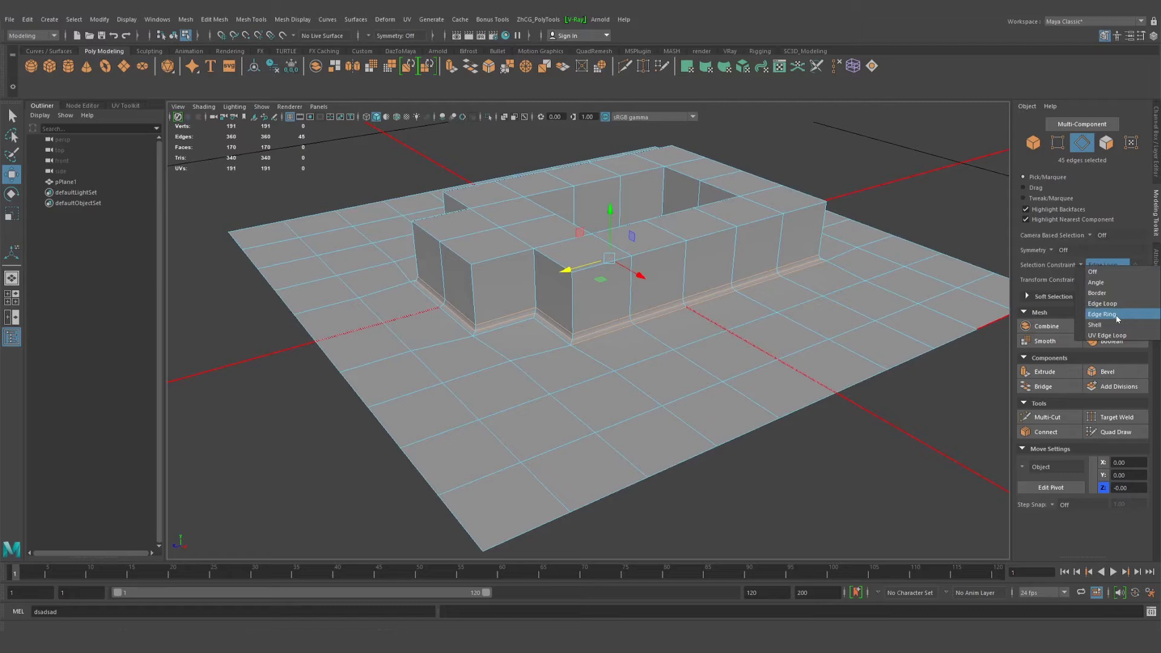
click(1116, 316)
alt+right_drag(628, 327, 684, 309)
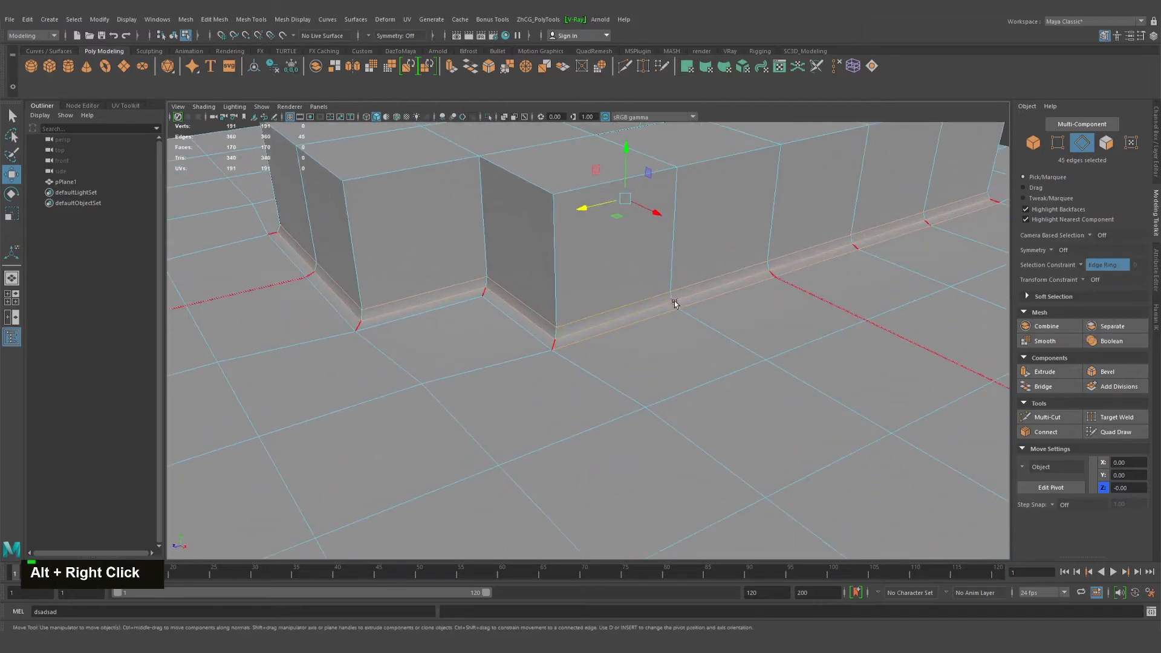
click(676, 308)
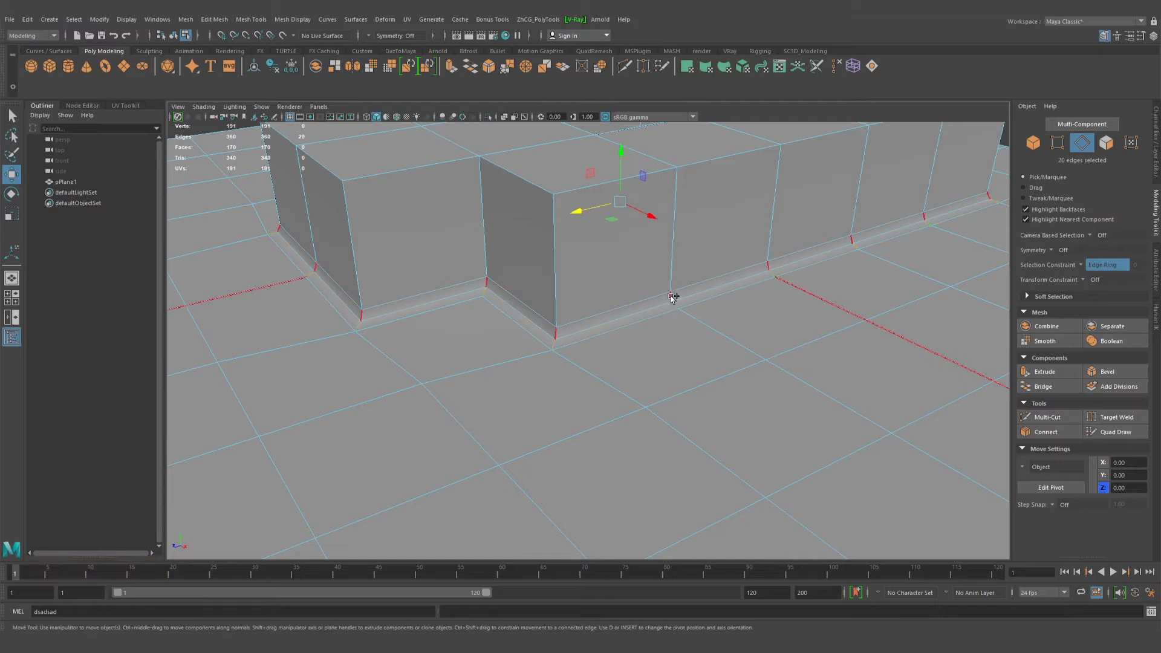
- Add the adjacent bevel edge ring and the ring of vertical wall edges to the selection
shift+click(673, 298)
shift+click(674, 268)
alt+right_drag(689, 275, 488, 274)
alt+drag(487, 274, 610, 321)
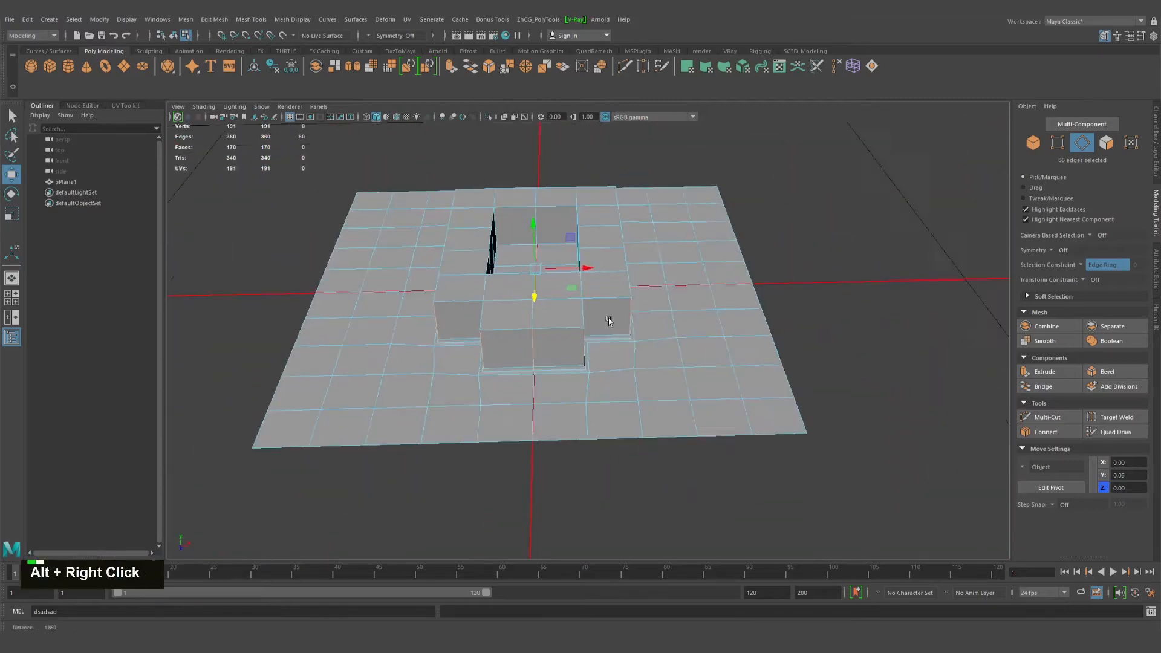
alt+drag(484, 363, 591, 303)
alt+right_drag(591, 303, 645, 315)
alt+middle_drag(645, 315, 770, 328)
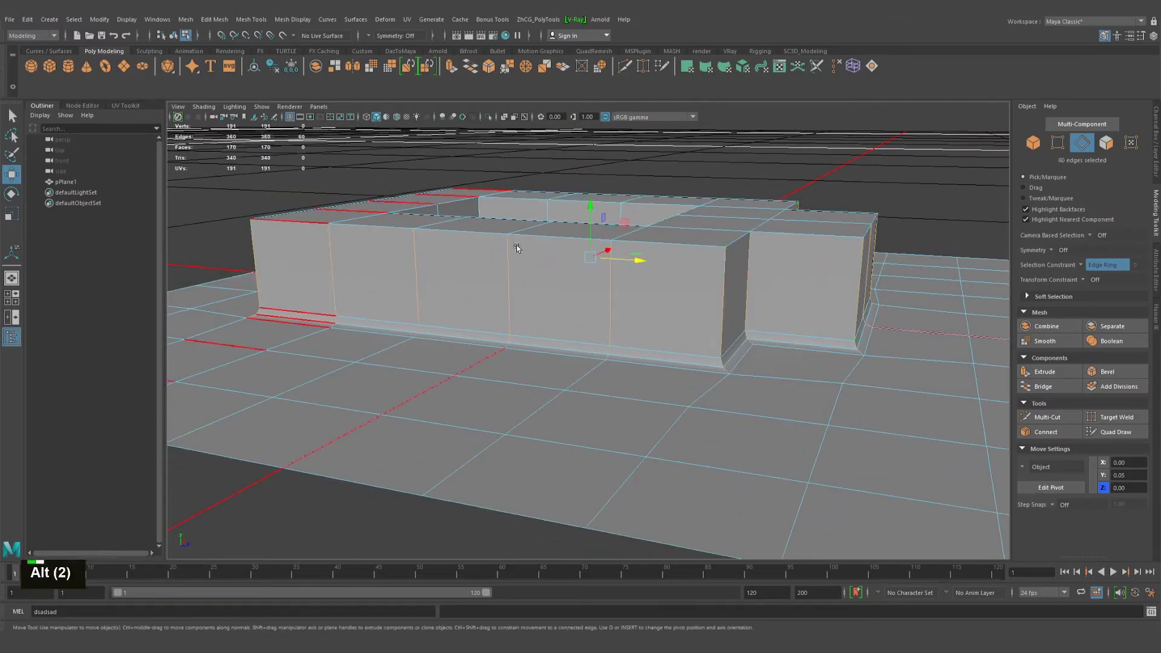
alt+drag(517, 248, 581, 311)
alt+middle_drag(581, 312, 632, 319)
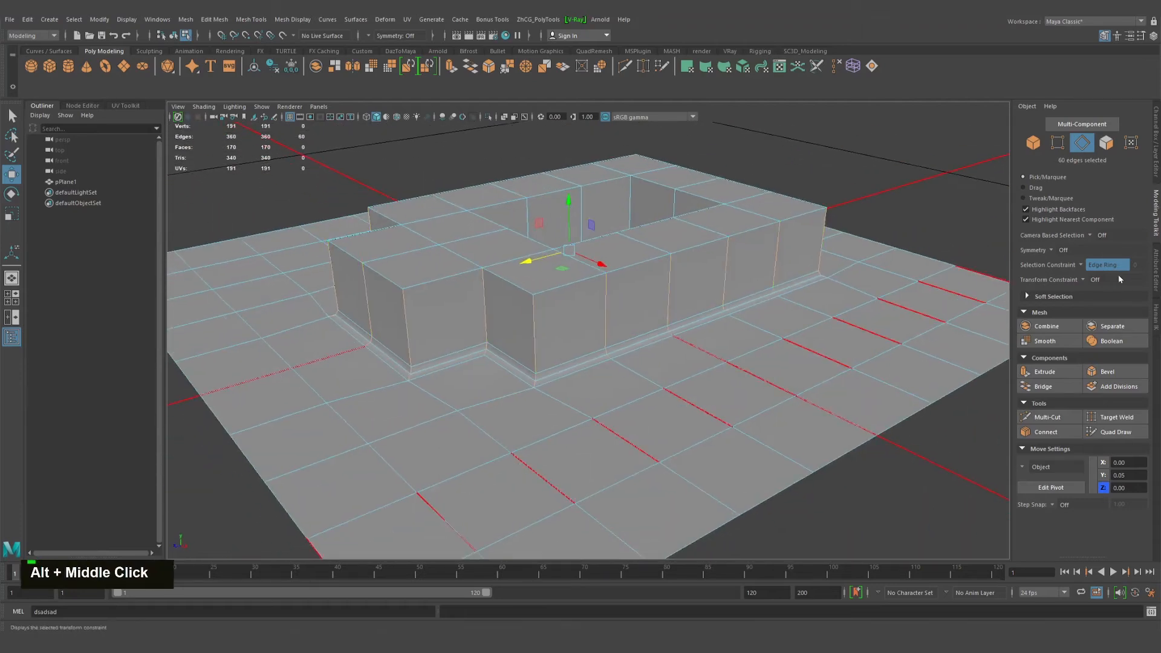
- Set the selection constraint to Shell and switch to object selection for the whole plane mesh
click(1079, 265)
click(1098, 326)
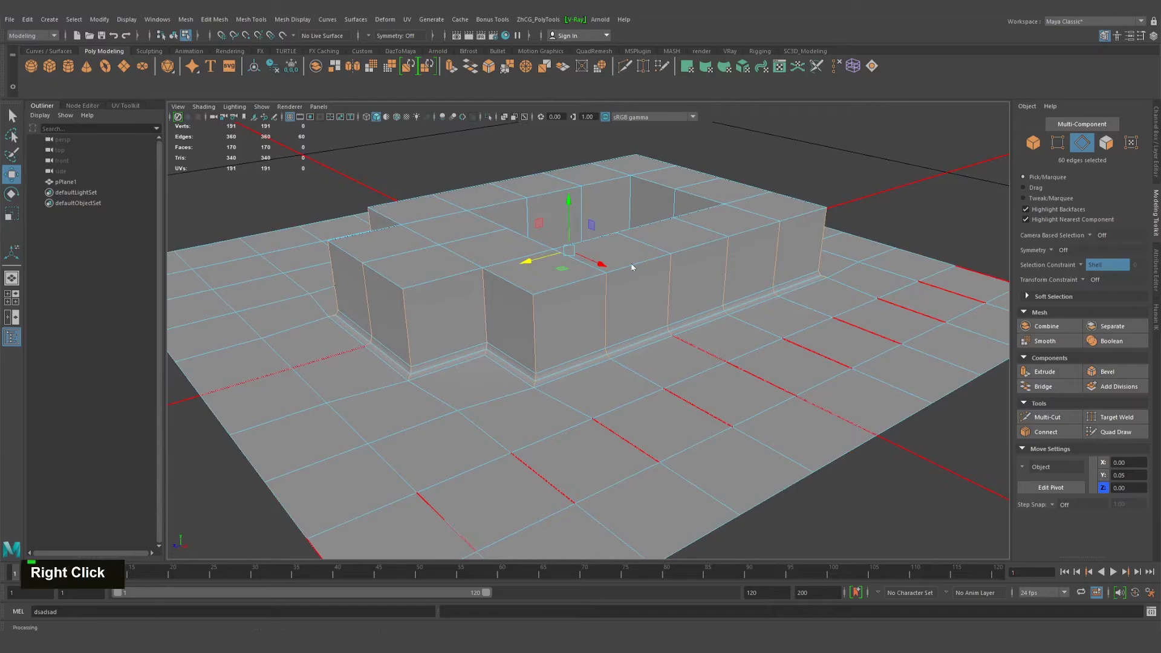
right_drag(632, 267, 652, 254)
scroll(737, 288, down, 4)
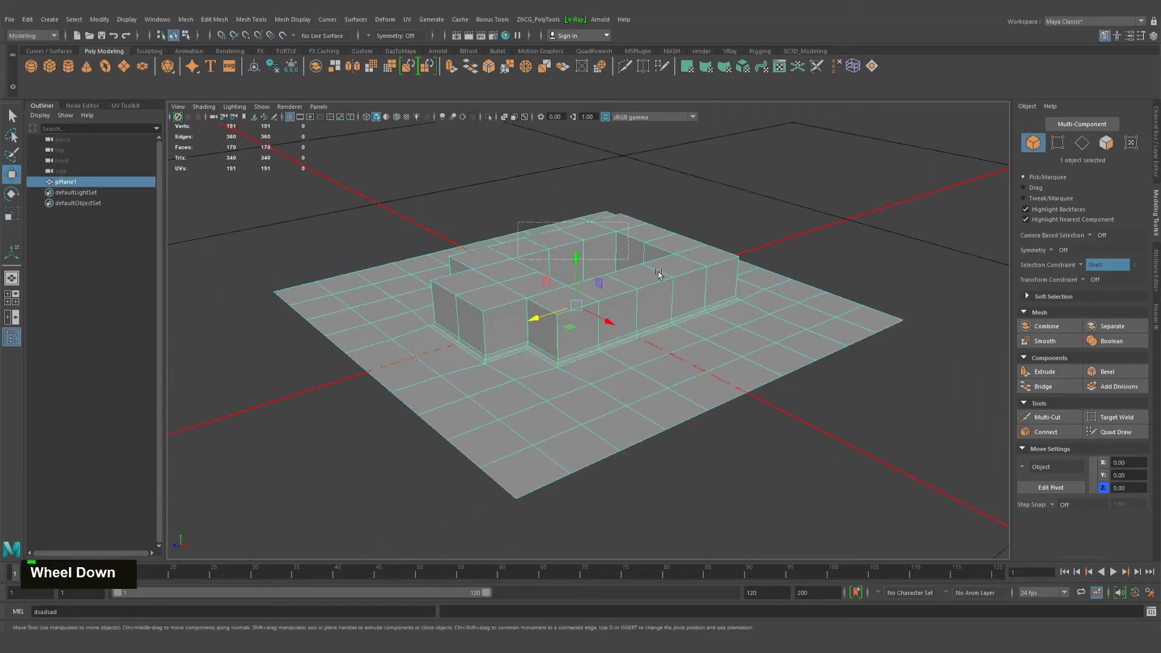
alt+right_drag(756, 345, 827, 373)
alt+drag(827, 373, 772, 366)
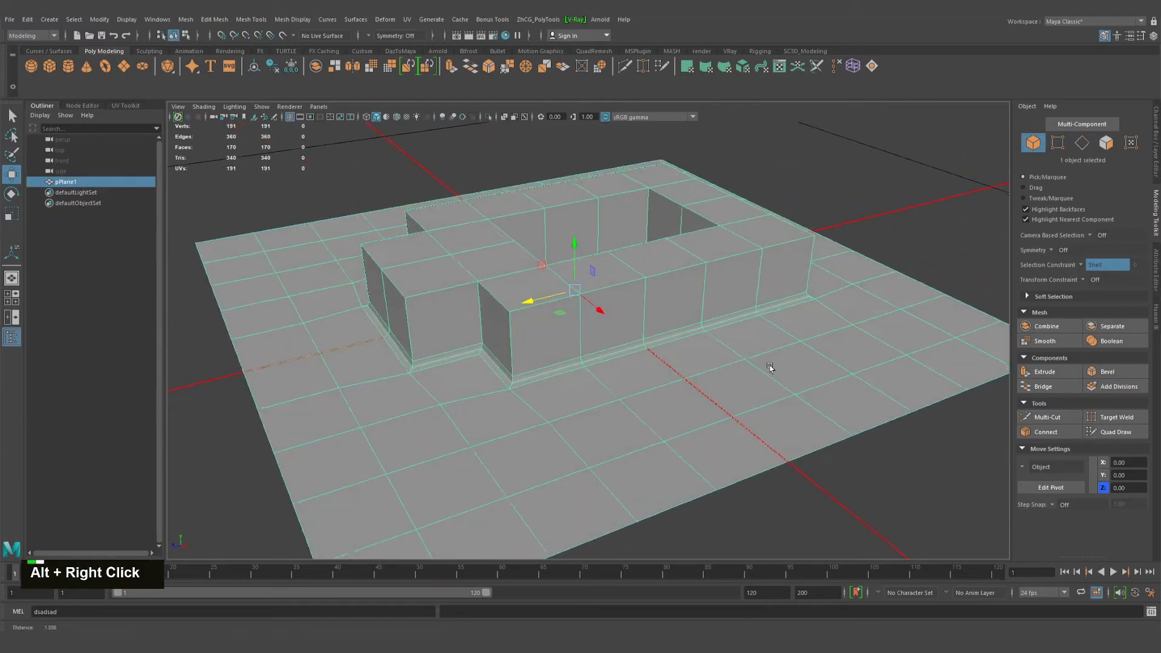
alt+right_drag(772, 365, 829, 375)
- Set the selection constraint to UV Edge Loop and open the UV Editor
click(1082, 266)
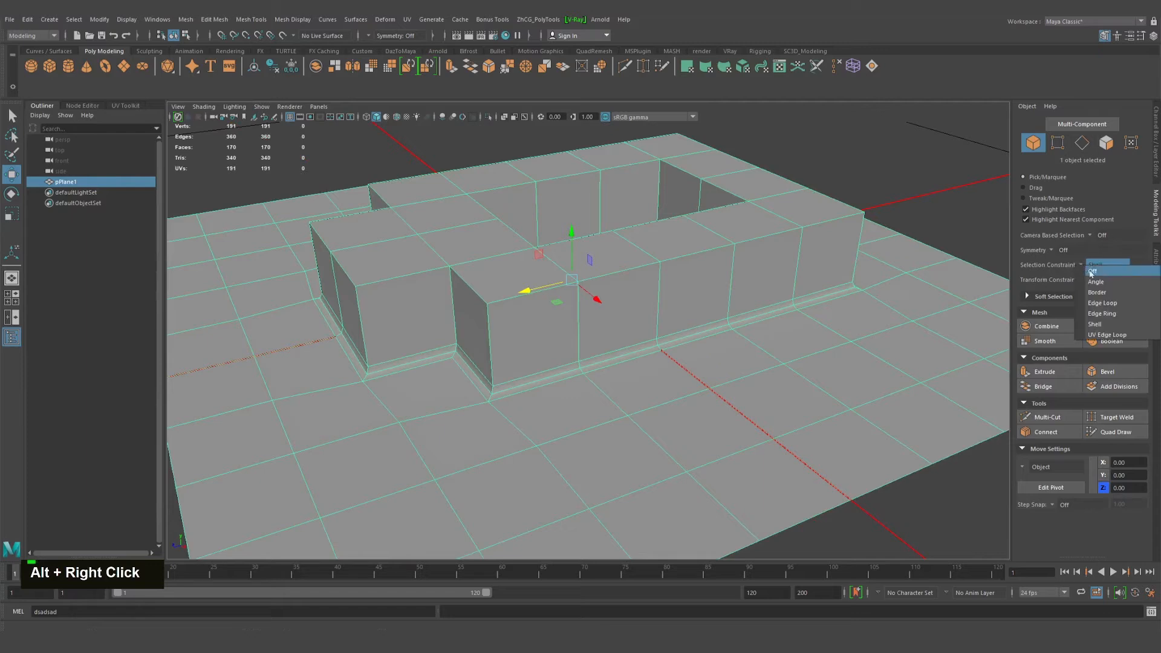
click(1122, 336)
alt+drag(837, 350, 763, 333)
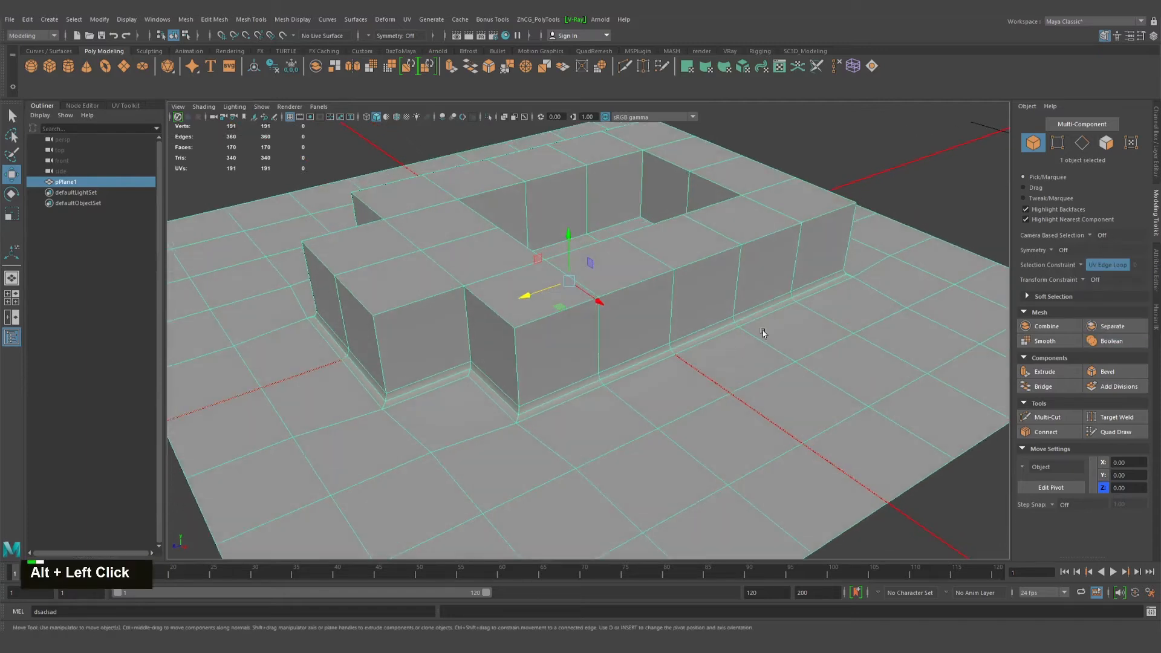
click(779, 68)
- Switch to edge selection and add the edge loop around the block's base to the selected vertical wall edges
right_click(667, 335)
right_drag(667, 334, 657, 311)
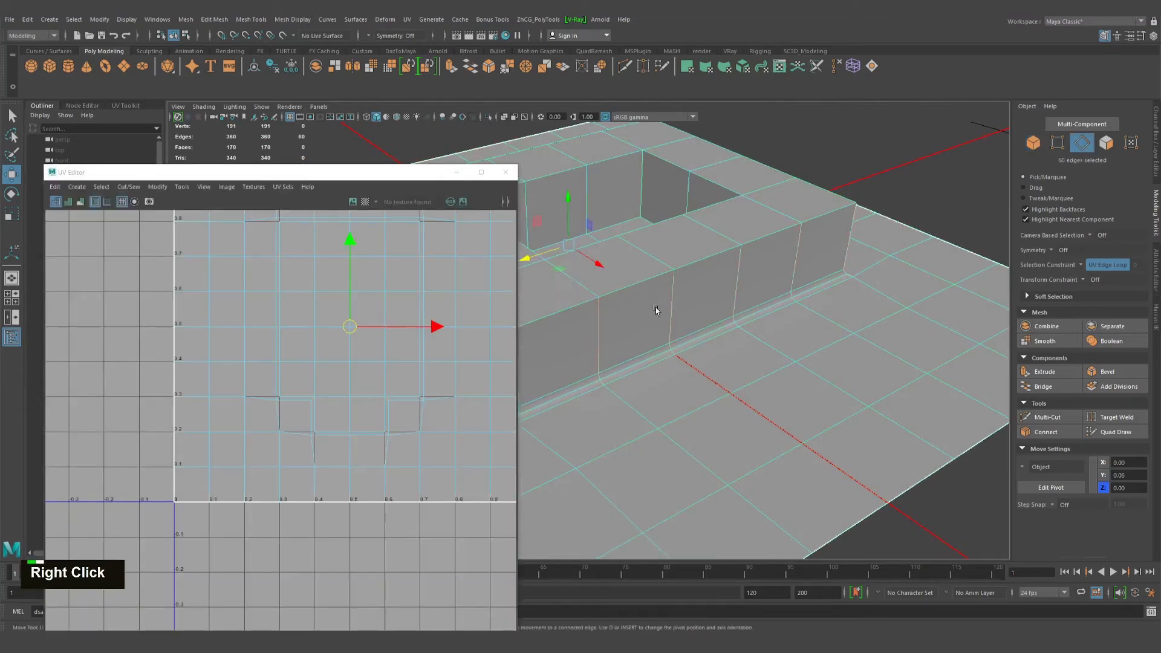
alt+drag(657, 311, 755, 288)
alt+right_drag(755, 288, 736, 326)
alt+drag(736, 326, 695, 323)
alt+middle_drag(695, 323, 798, 332)
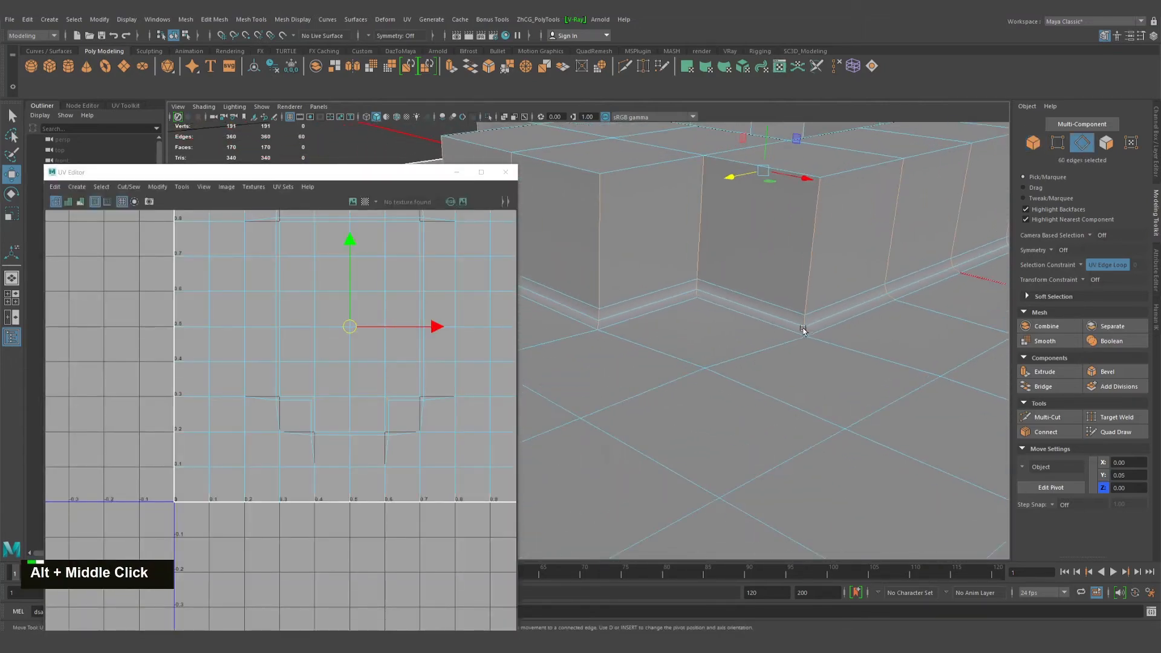
alt+drag(798, 332, 768, 306)
shift+double_click(766, 318)
alt+right_drag(808, 349, 792, 346)
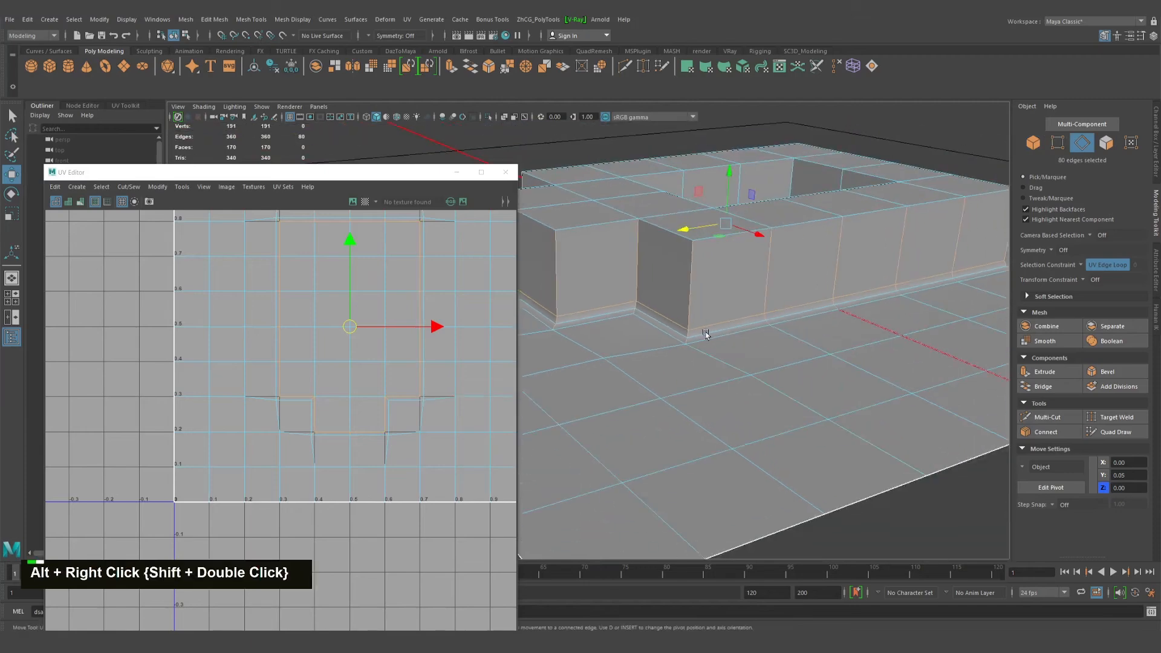
alt+middle_drag(792, 346, 783, 354)
alt+drag(783, 354, 771, 321)
alt+middle_drag(771, 321, 790, 330)
alt+drag(790, 331, 799, 312)
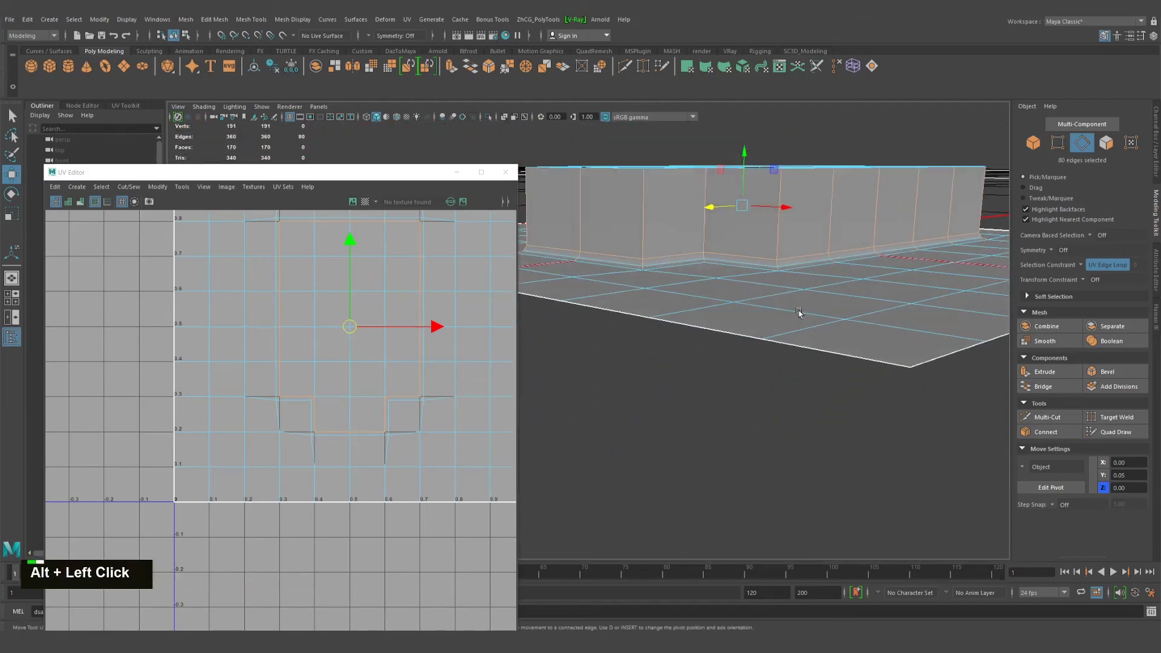
- Deselect the block's vertical wall edges, keeping only the edge loop around its base selected
alt+middle_drag(687, 208, 775, 217)
ctrl+drag(626, 146, 645, 160)
ctrl+drag(1113, 204, 1114, 203)
alt+drag(864, 203, 750, 251)
alt+middle_drag(750, 251, 767, 281)
alt+scroll(753, 280, down, 3)
alt+drag(756, 309, 716, 318)
ctrl+drag(552, 213, 714, 270)
alt+drag(713, 269, 734, 306)
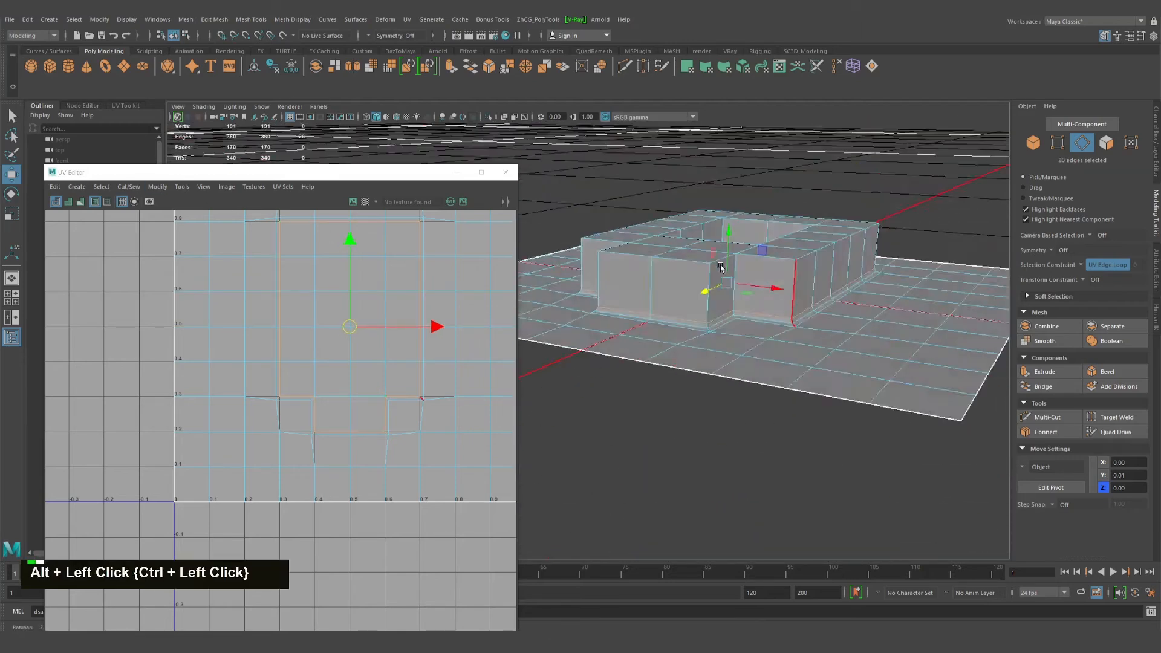
- Compare the base edge loop on the model with its matching outline in the UV Editor
alt+right_drag(733, 306, 713, 311)
alt+drag(713, 311, 695, 299)
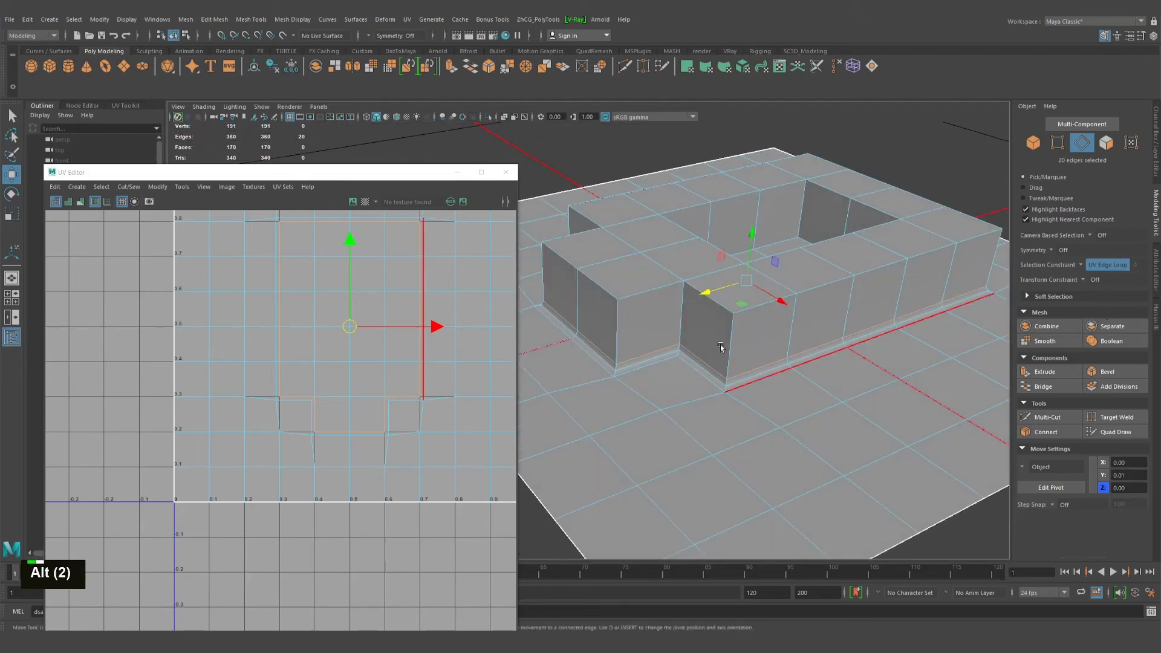
alt+right_drag(725, 314, 744, 339)
alt+drag(744, 338, 749, 353)
alt+right_drag(749, 353, 871, 376)
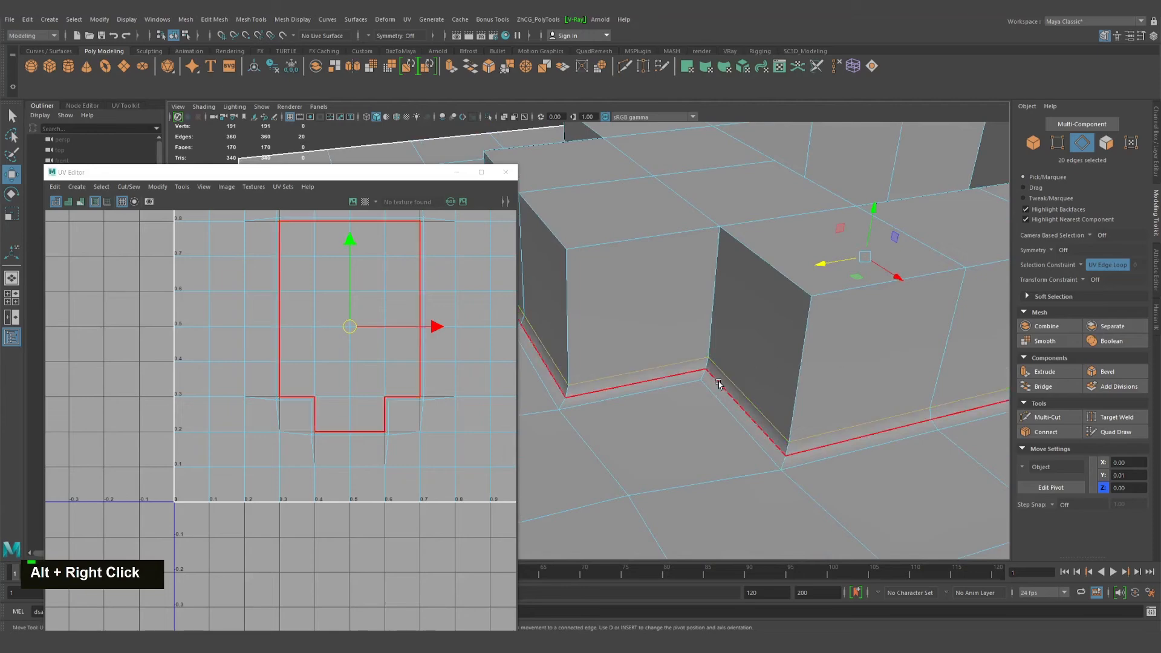
scroll(813, 393, down, 5)
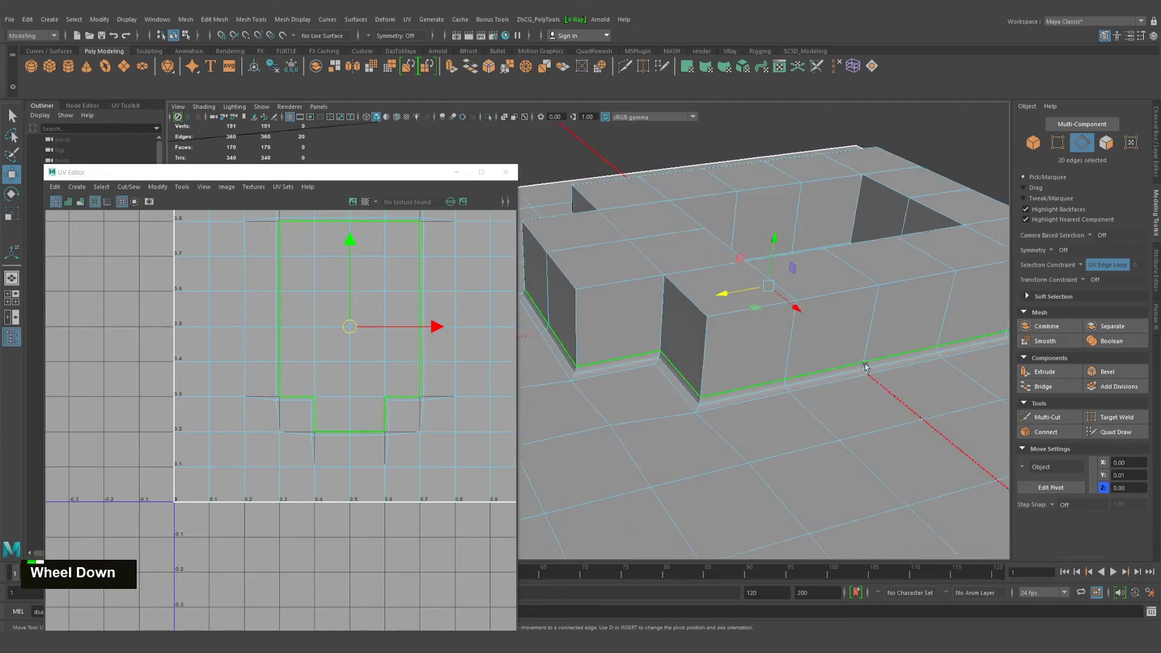
alt+drag(868, 355, 744, 354)
alt+middle_drag(728, 358, 754, 352)
alt+drag(754, 352, 801, 352)
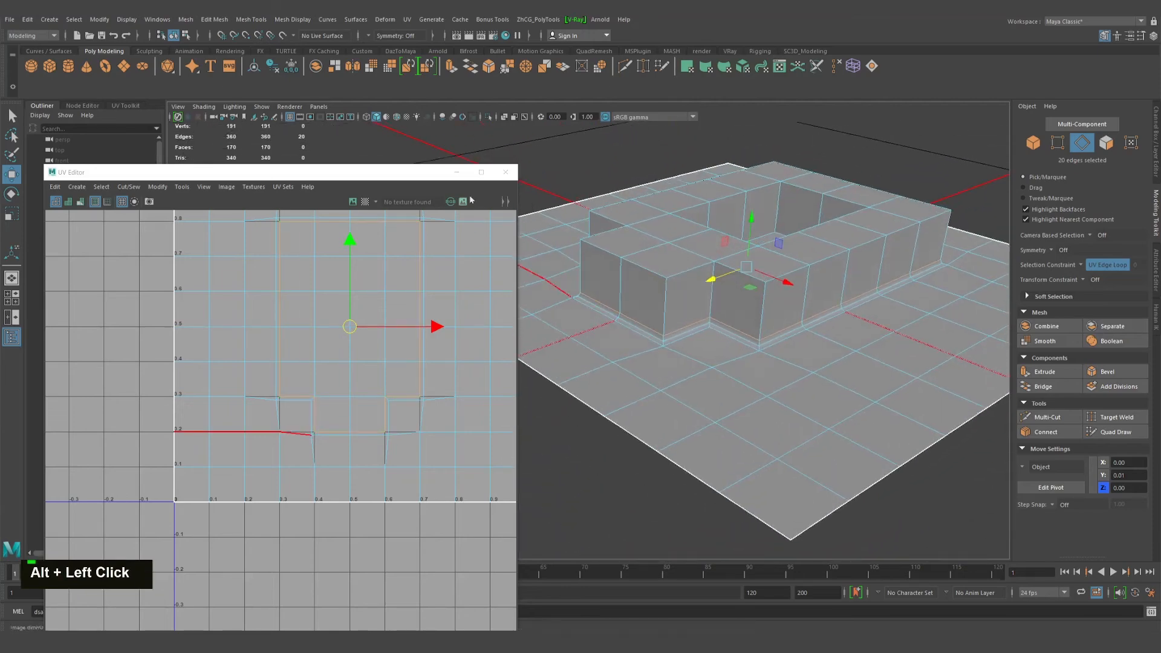
- Close the UV Editor and return to object selection with the Select tool active
click(505, 172)
alt+drag(702, 329, 706, 329)
alt+right_drag(705, 330, 799, 353)
alt+middle_drag(798, 352, 823, 341)
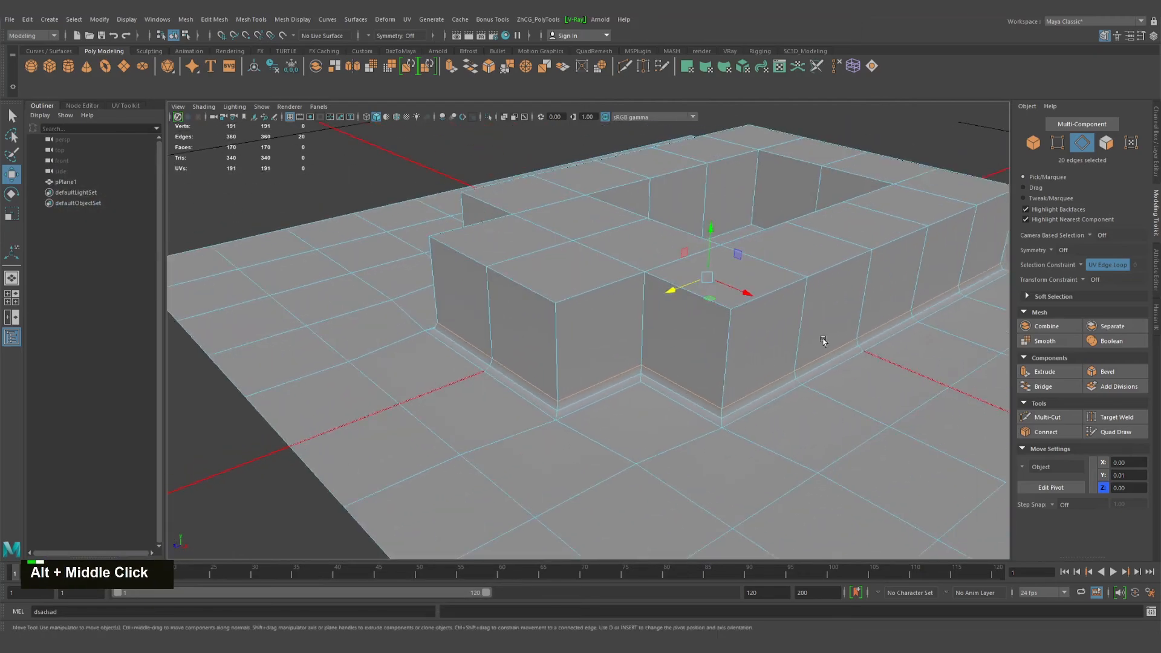
alt+right_drag(877, 345, 720, 327)
alt+middle_drag(720, 327, 695, 332)
key(q)
right_drag(658, 315, 698, 302)
alt+drag(702, 311, 653, 317)
alt+right_drag(653, 317, 715, 350)
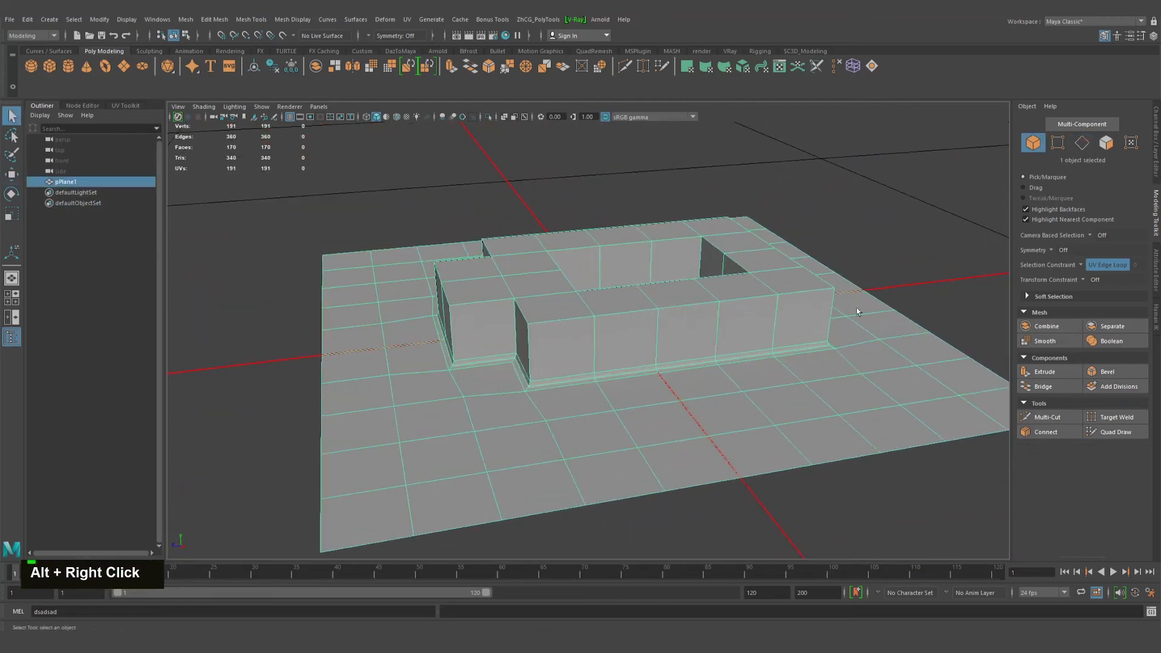
alt+scroll(744, 349, down, 3)
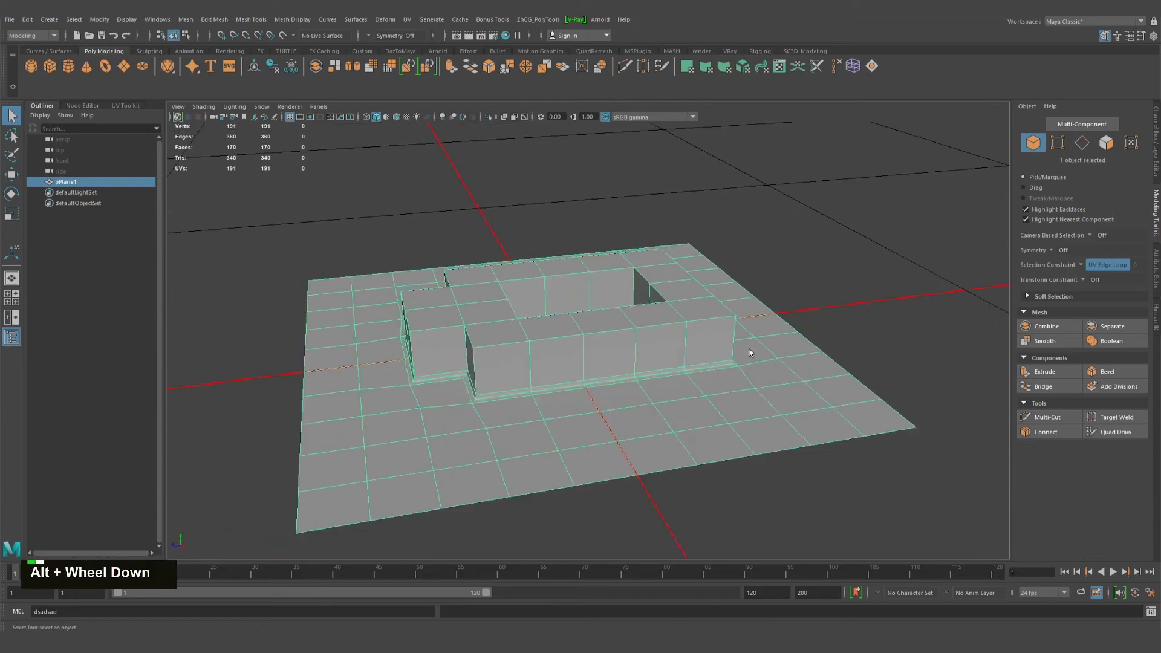
alt+drag(744, 349, 763, 355)
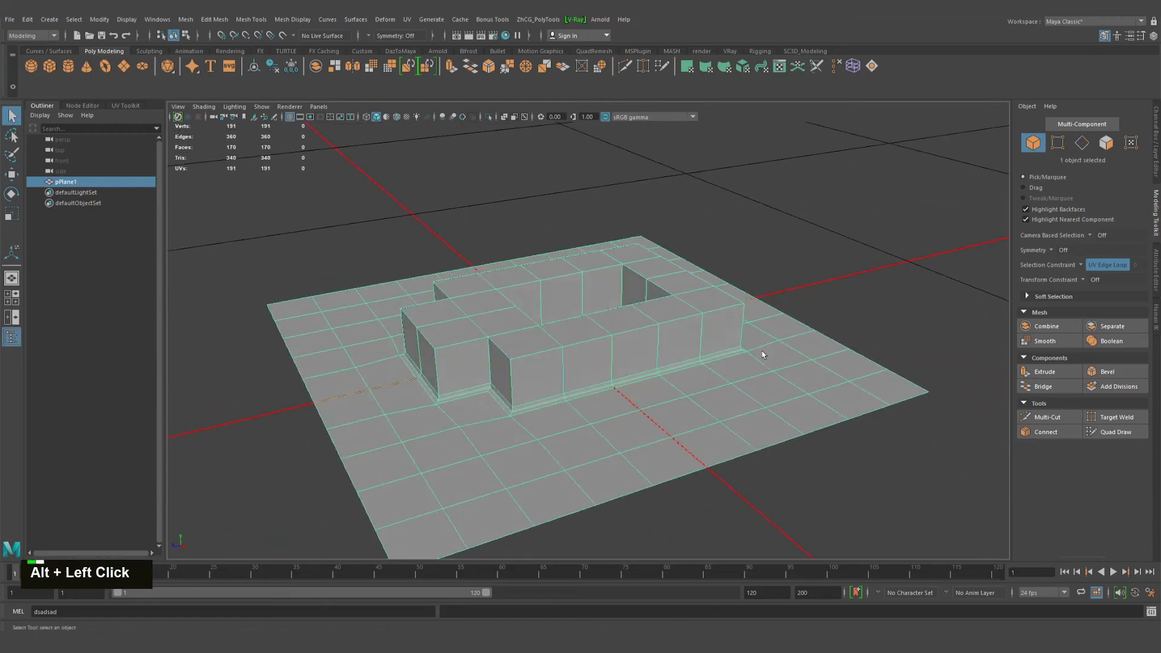
- Start a new, empty scene
click(77, 35)
click(581, 327)
alt+right_click(591, 355)
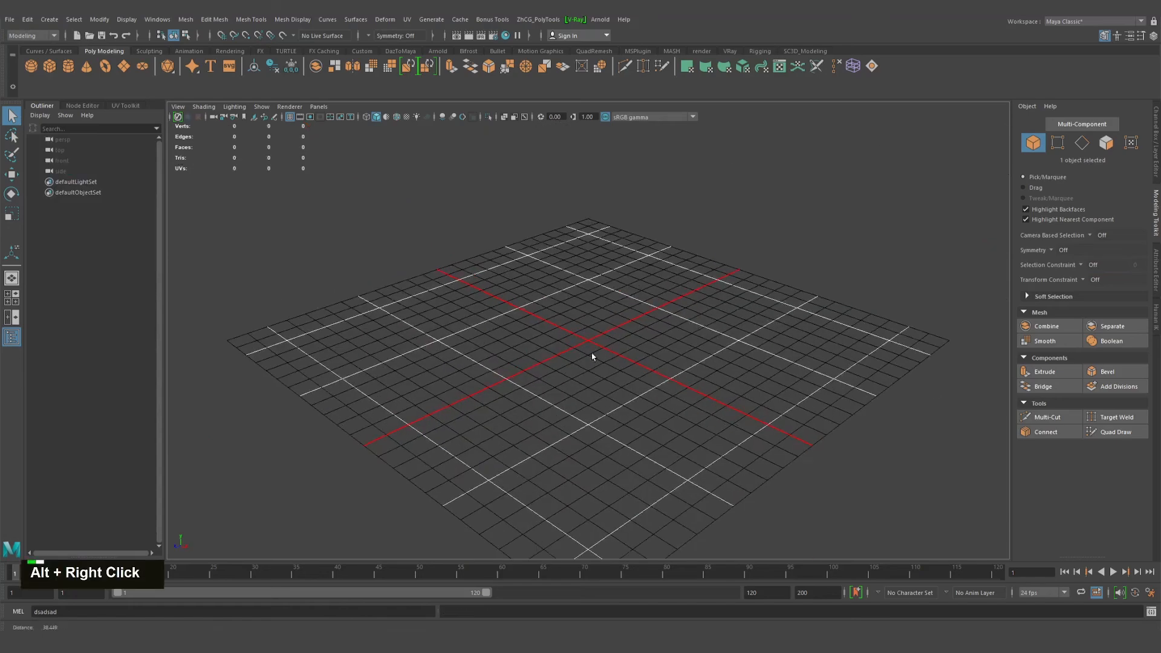
alt+right_drag(697, 395, 725, 387)
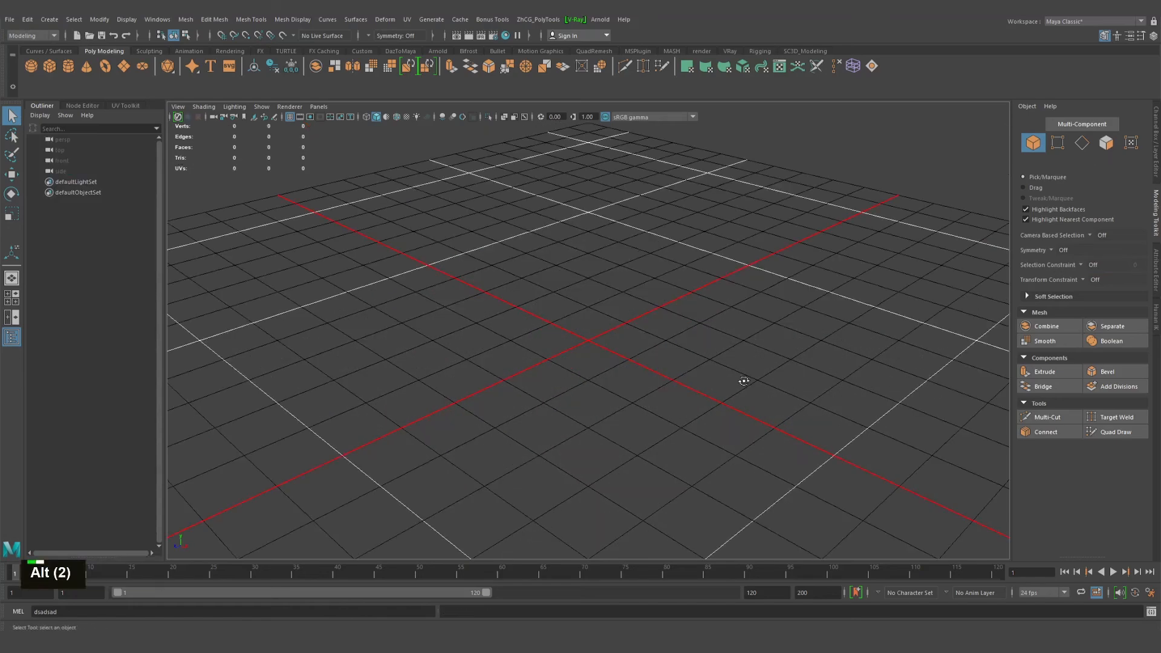
alt+middle_drag(744, 381, 783, 368)
alt+right_drag(782, 368, 748, 401)
alt+middle_drag(749, 401, 690, 423)
alt+drag(689, 422, 683, 415)
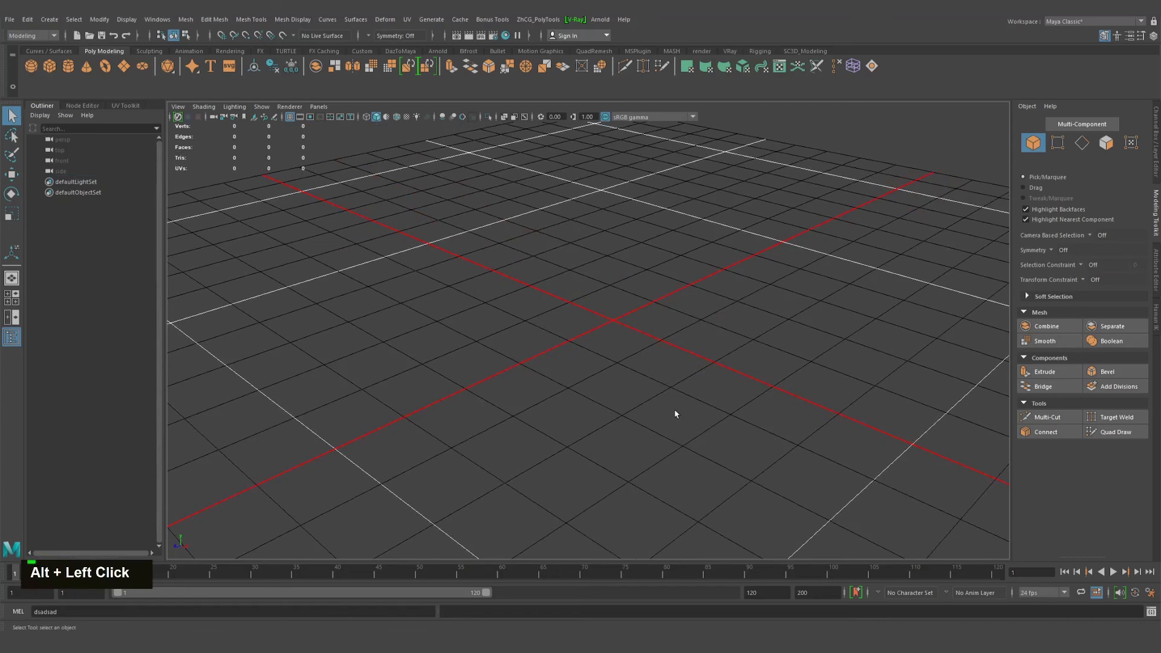